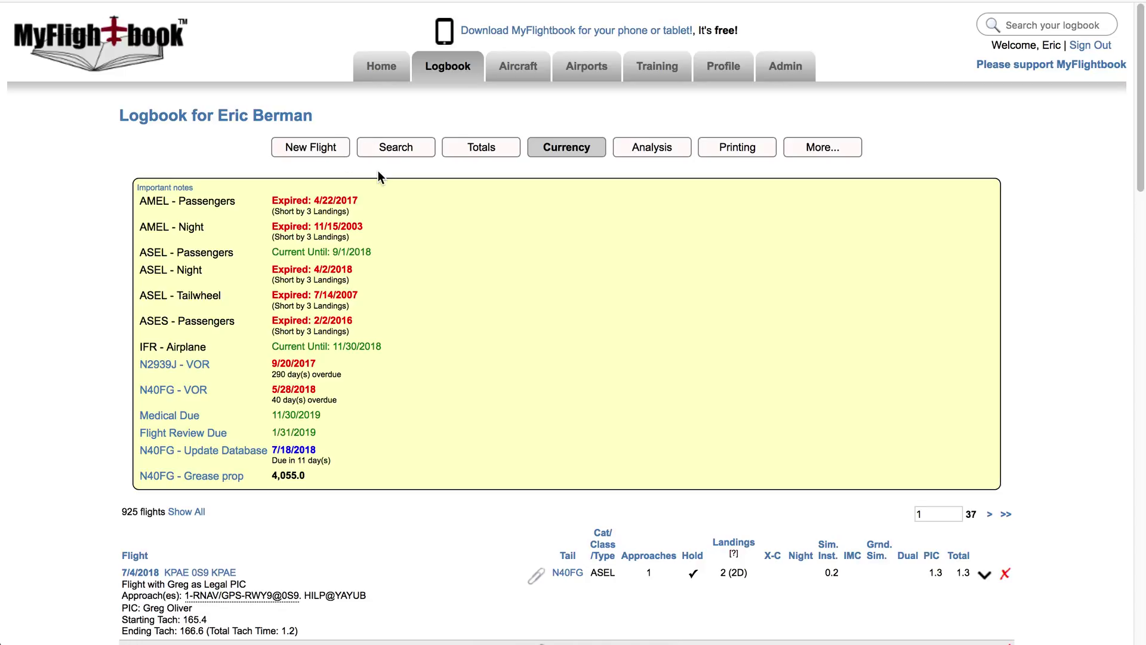
pyautogui.moveTo(413, 190)
pyautogui.mouseDown()
pyautogui.moveTo(192, 234)
pyautogui.moveTo(103, 320)
pyautogui.moveTo(104, 360)
pyautogui.mouseUp()
pyautogui.moveTo(410, 354)
pyautogui.mouseDown()
pyautogui.moveTo(153, 353)
pyautogui.moveTo(182, 440)
pyautogui.moveTo(109, 452)
pyautogui.mouseUp()
# Step: Open the profile preferences and expand the Custom Deadlines section
pyautogui.click(718, 69)
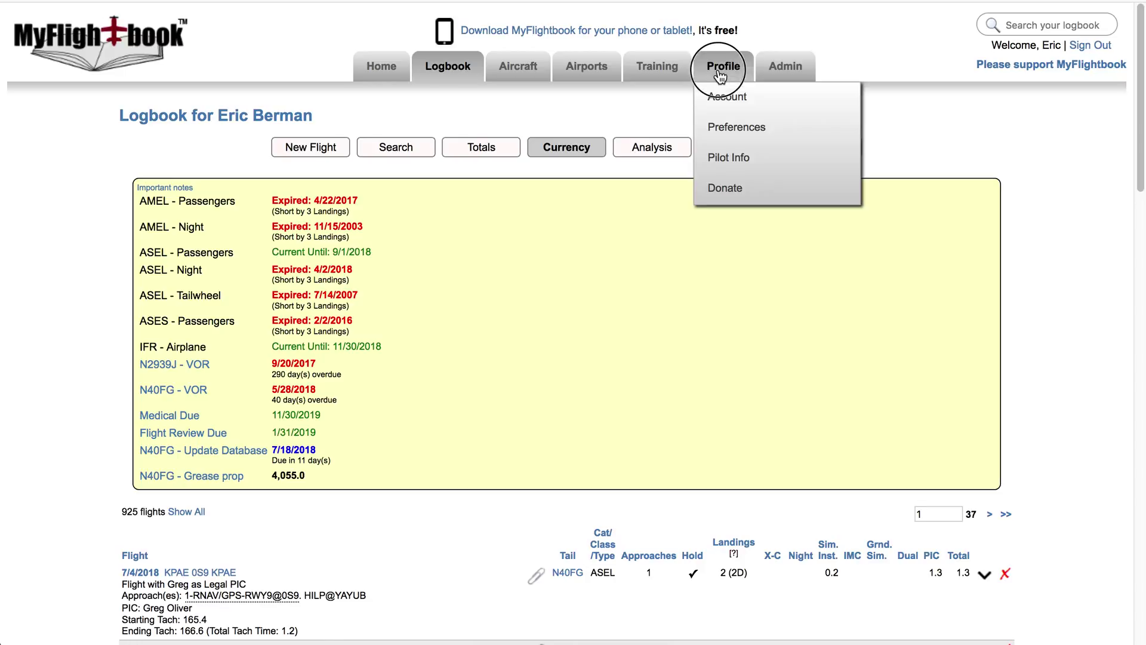
pyautogui.click(720, 132)
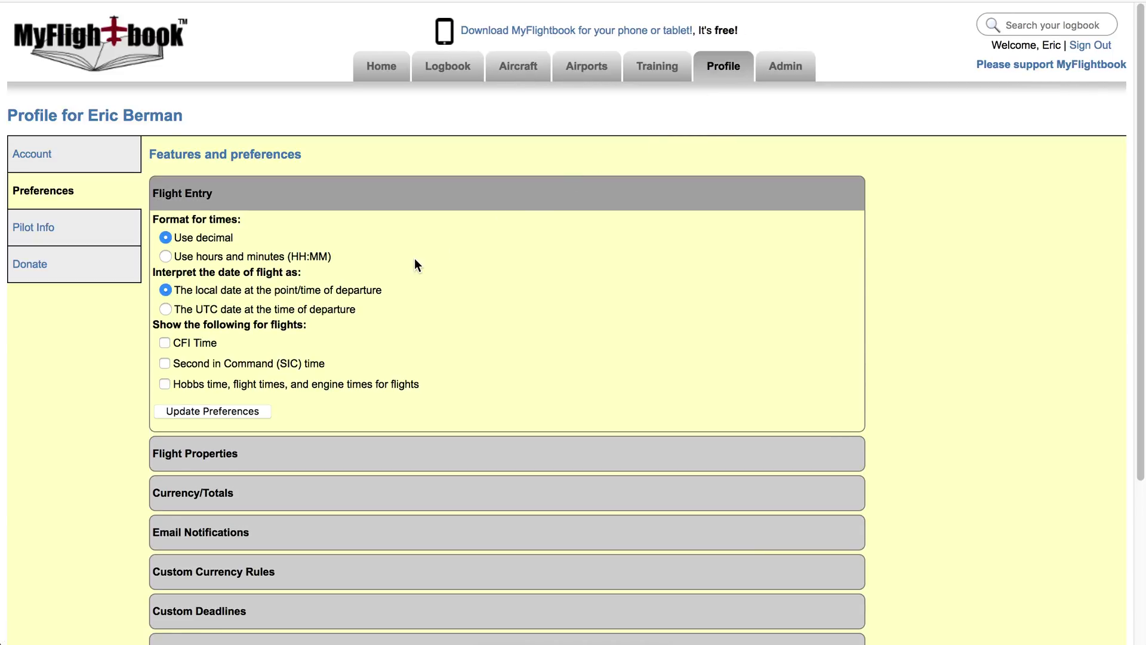
pyautogui.scroll(-3, 224, 528)
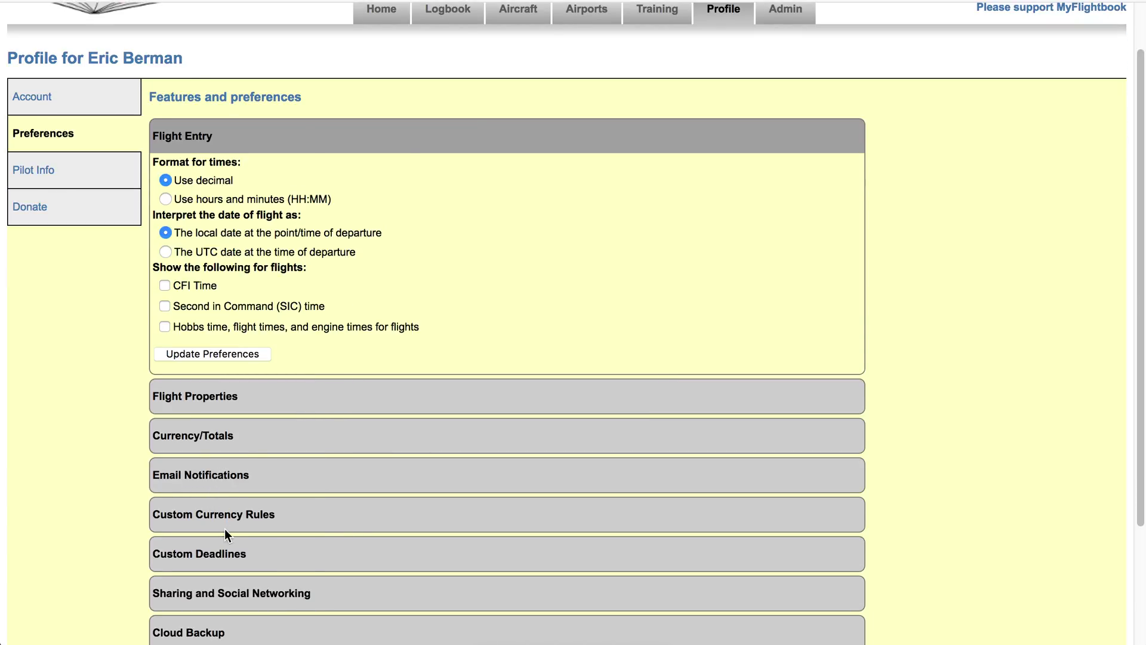
pyautogui.click(228, 496)
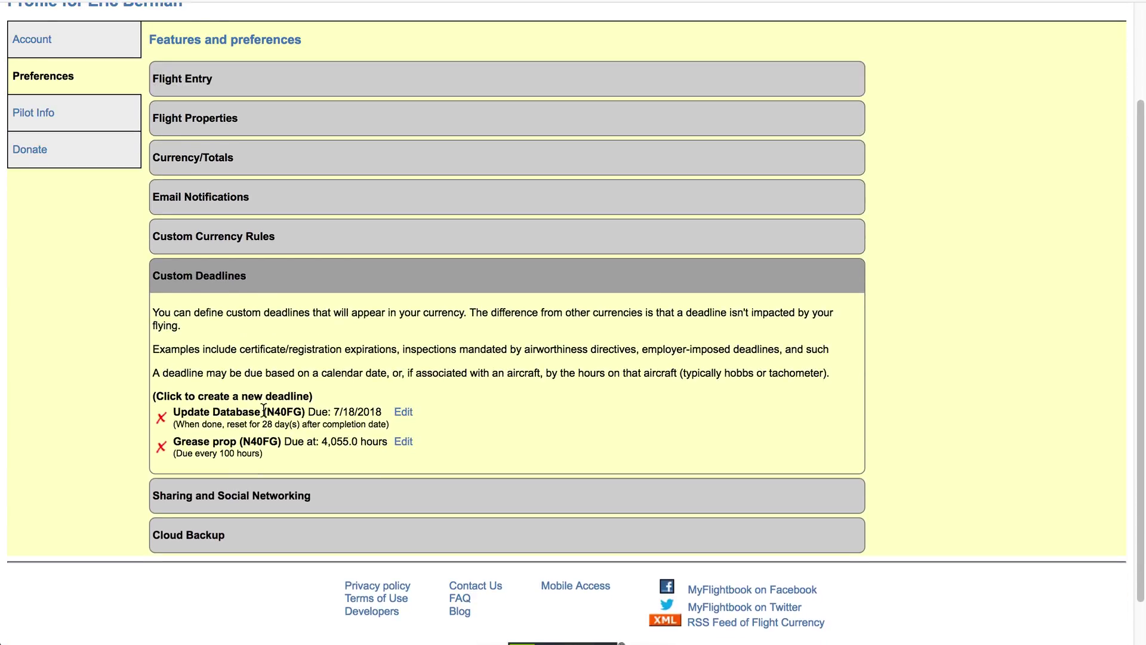
# Step: Show the form for a new custom currency rule and name the rule "90 day seneca"
pyautogui.click(272, 234)
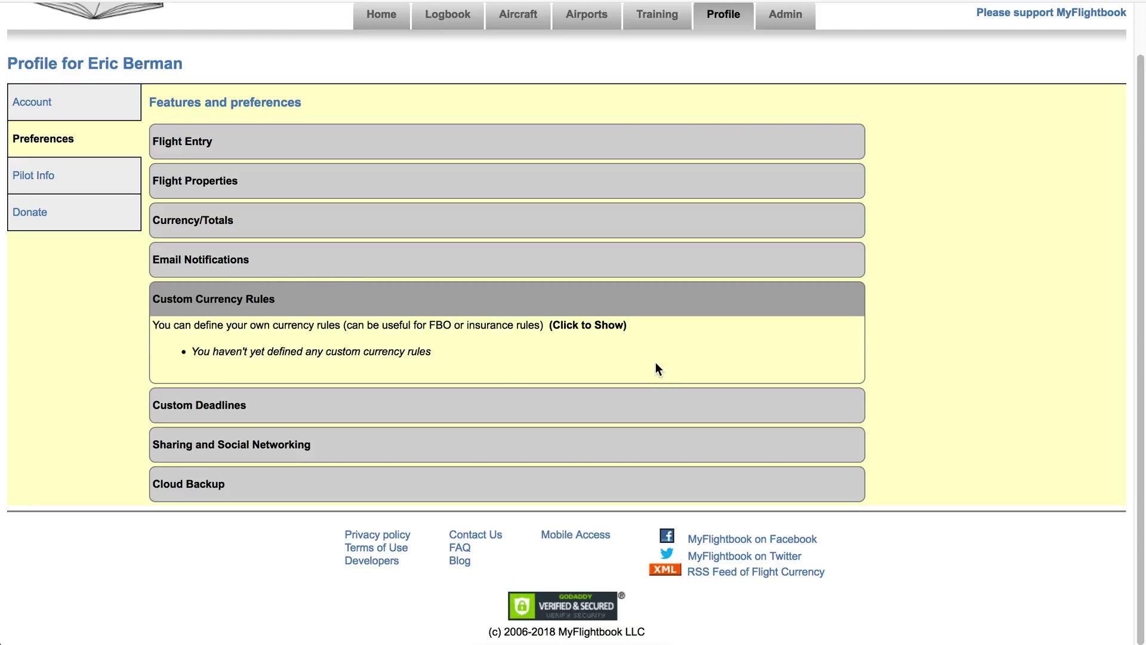
pyautogui.click(603, 328)
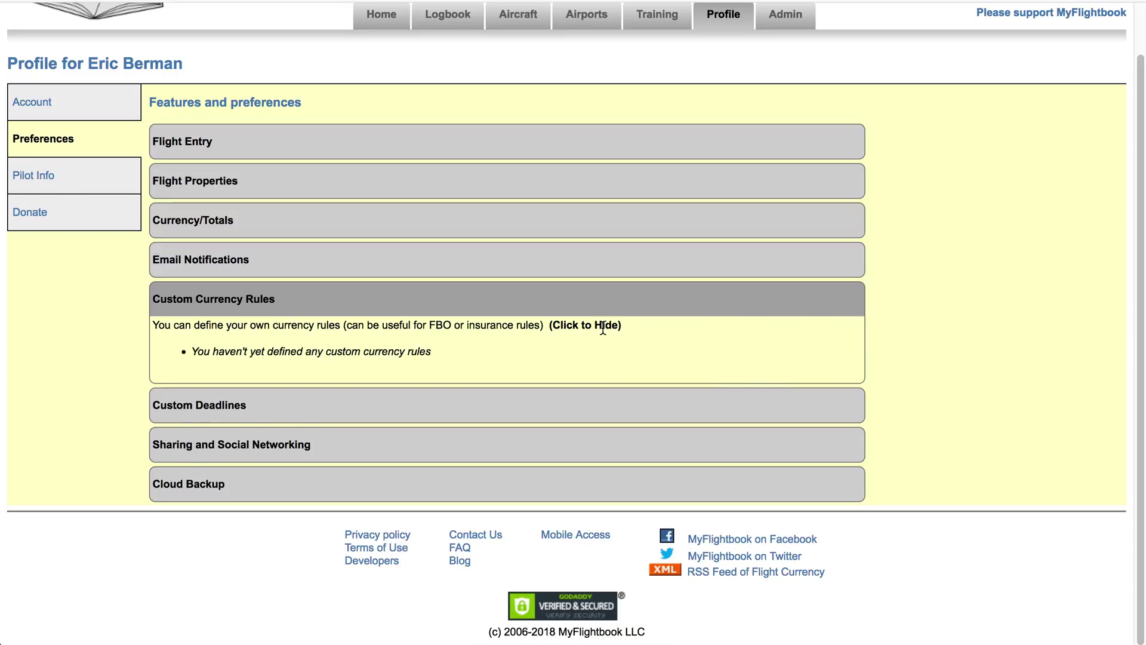
pyautogui.click(356, 346)
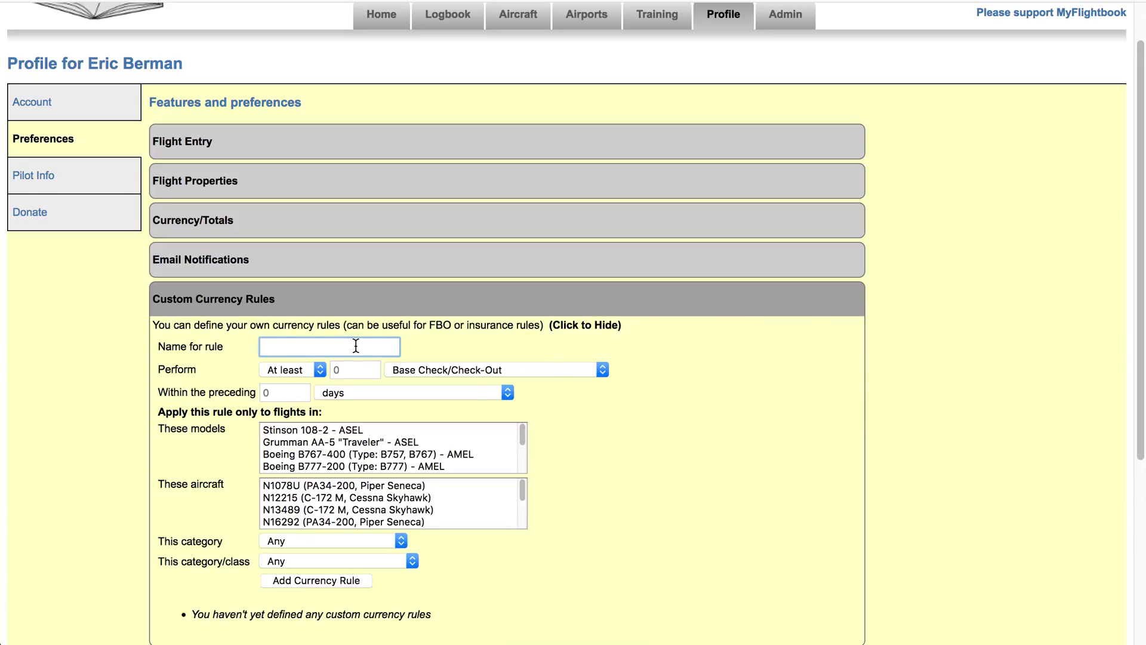
pyautogui.write('90 day seneca')
# Step: Set the rule to require at least 1 Flight within the preceding 90 days
pyautogui.click(339, 370)
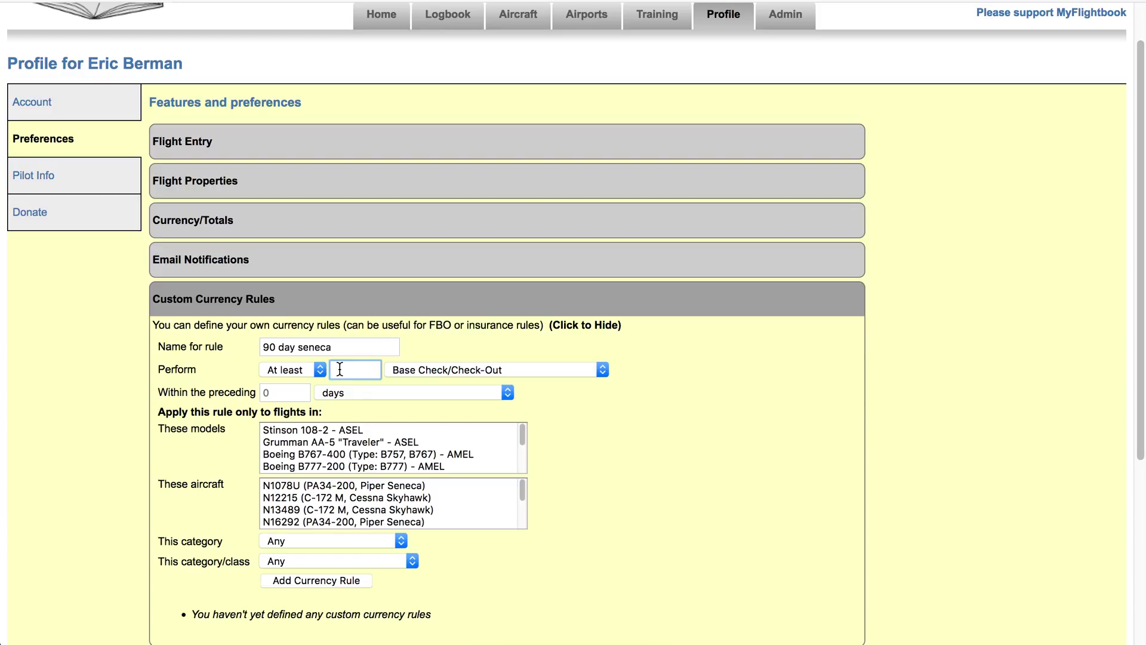
pyautogui.write('1')
pyautogui.click(391, 369)
pyautogui.click(418, 371)
pyautogui.click(419, 374)
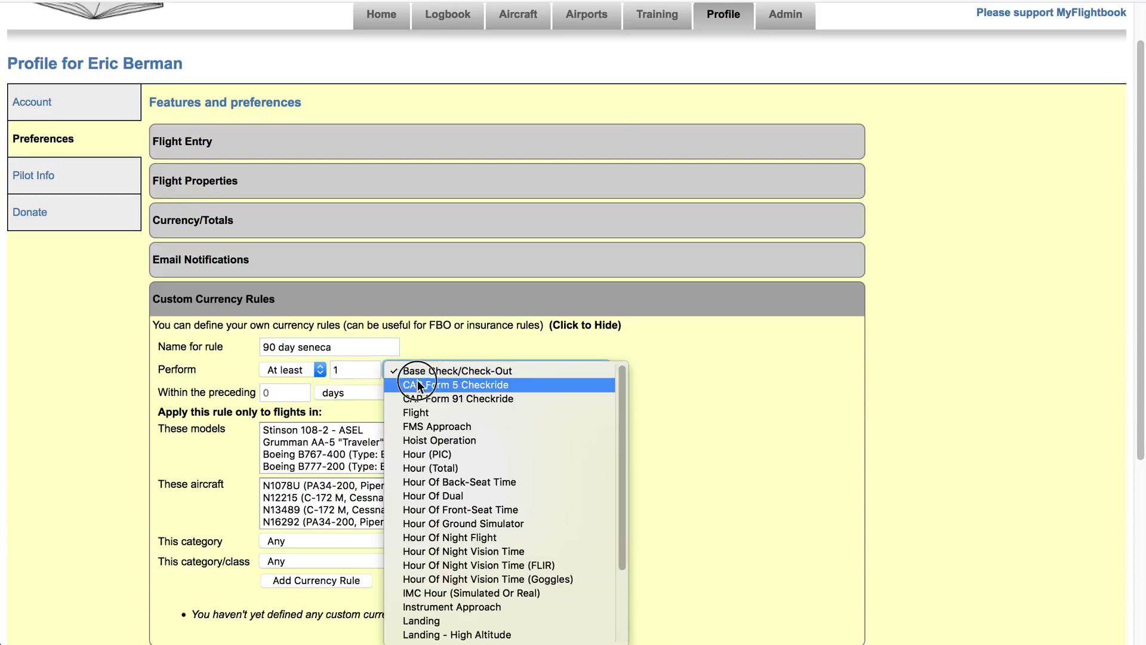
pyautogui.click(403, 413)
pyautogui.click(296, 392)
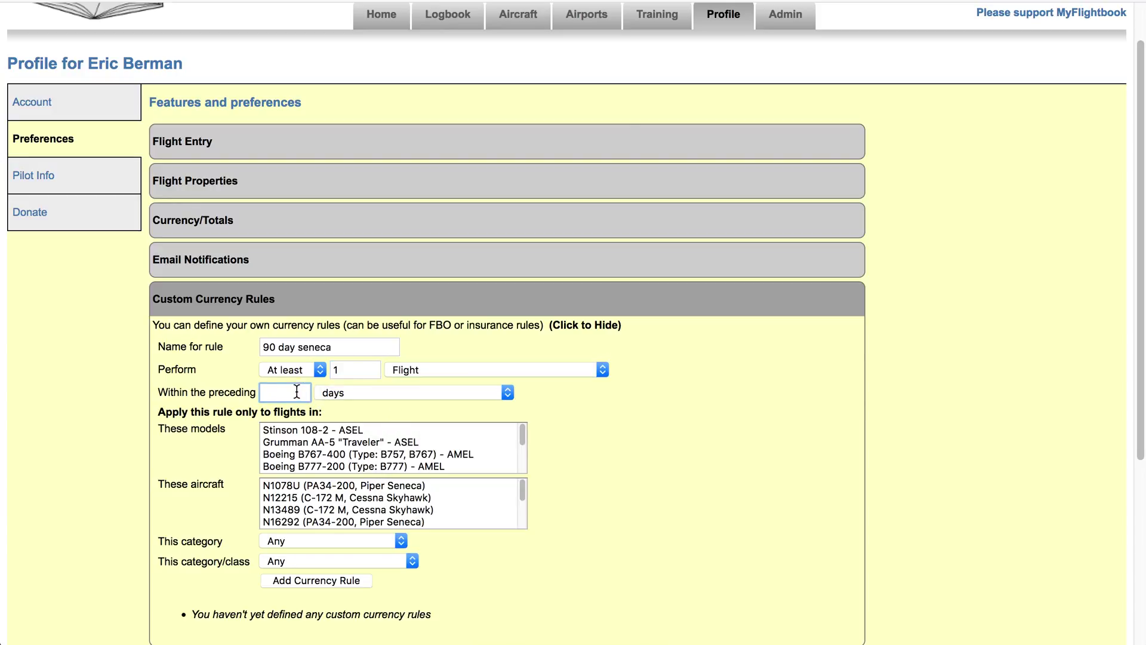
pyautogui.write('90')
pyautogui.click(564, 399)
# Step: Examine the rule's comparison choices, event types and time period units without changing them
pyautogui.click(285, 369)
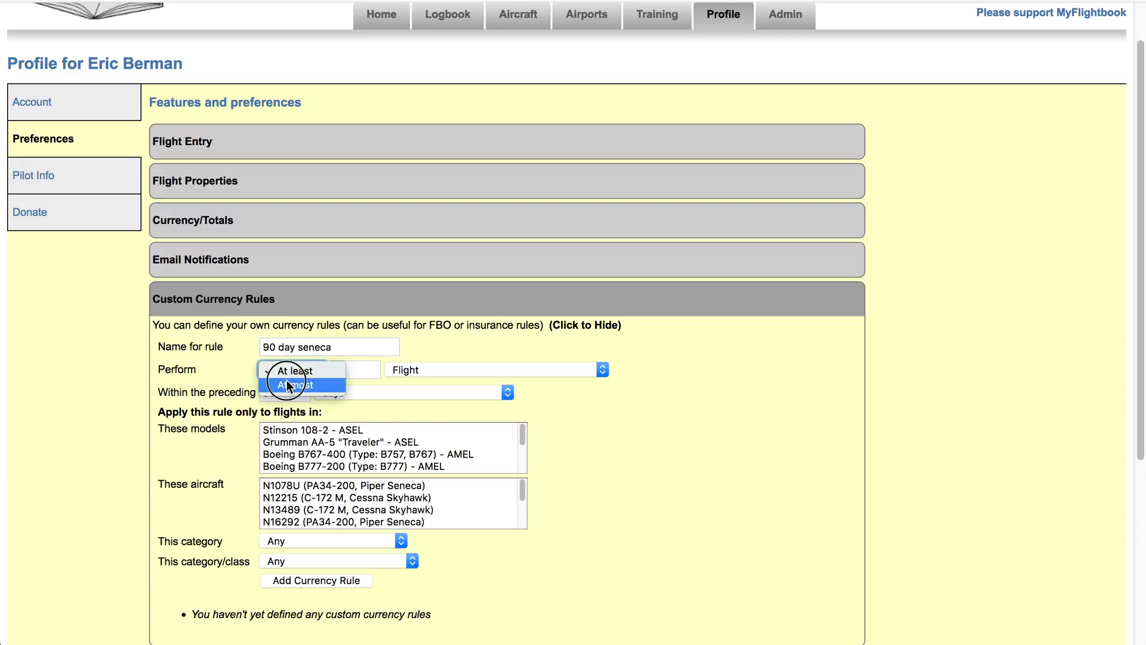
pyautogui.click(290, 372)
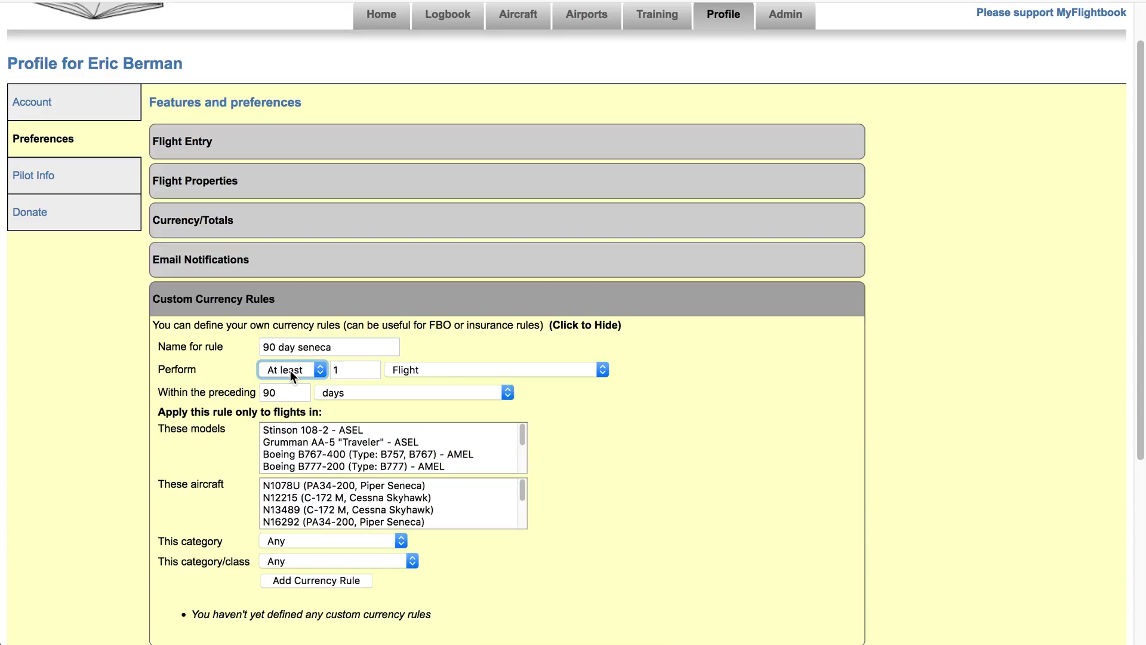
pyautogui.click(326, 371)
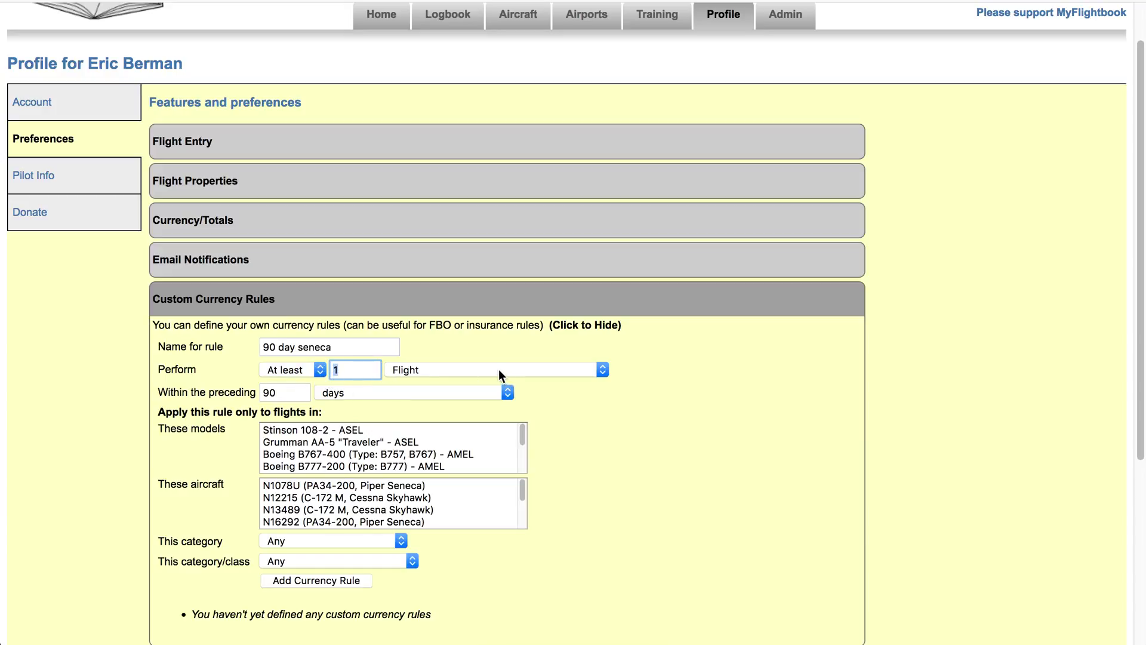
pyautogui.click(601, 368)
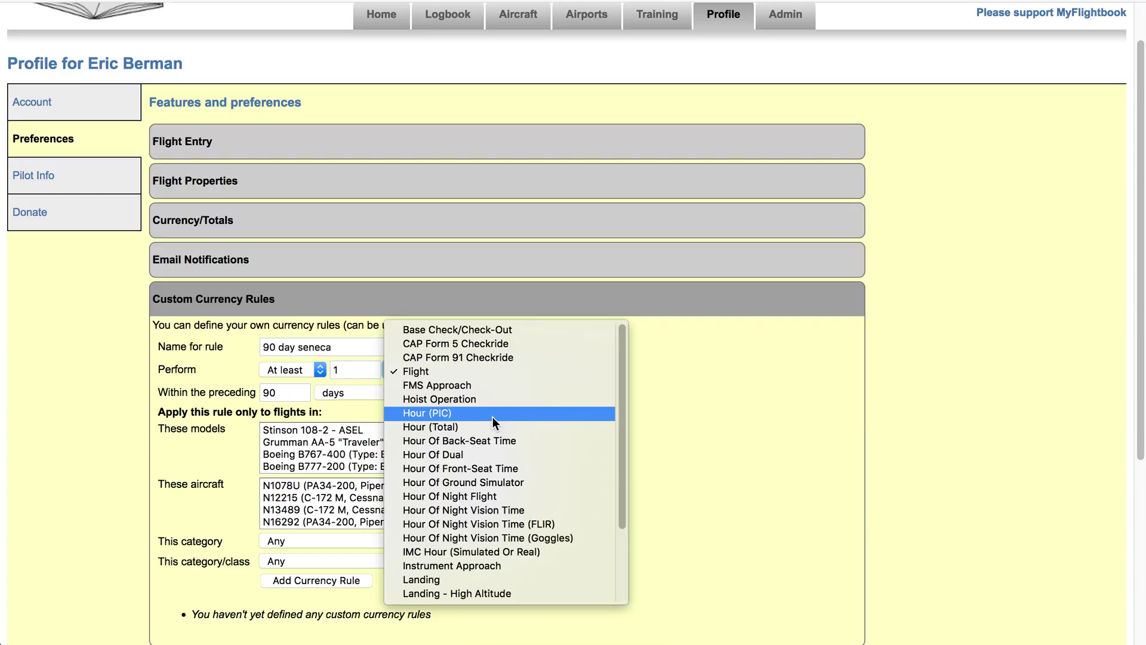
pyautogui.moveTo(624, 414); pyautogui.dragTo(647, 376)
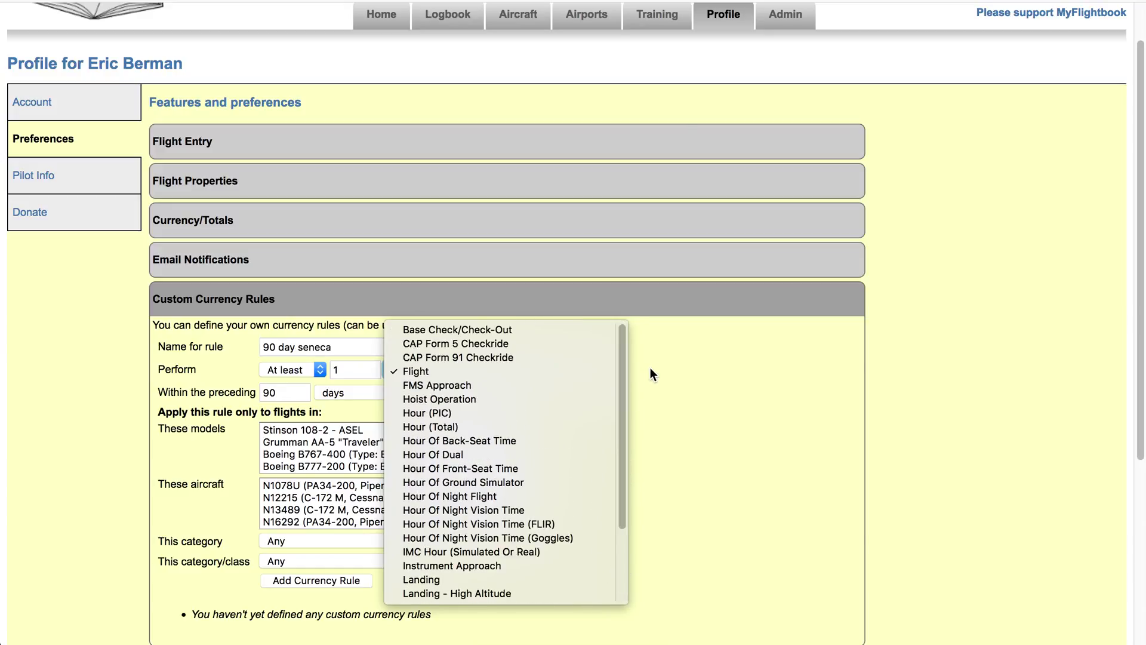
pyautogui.click(649, 367)
pyautogui.doubleClick(282, 394)
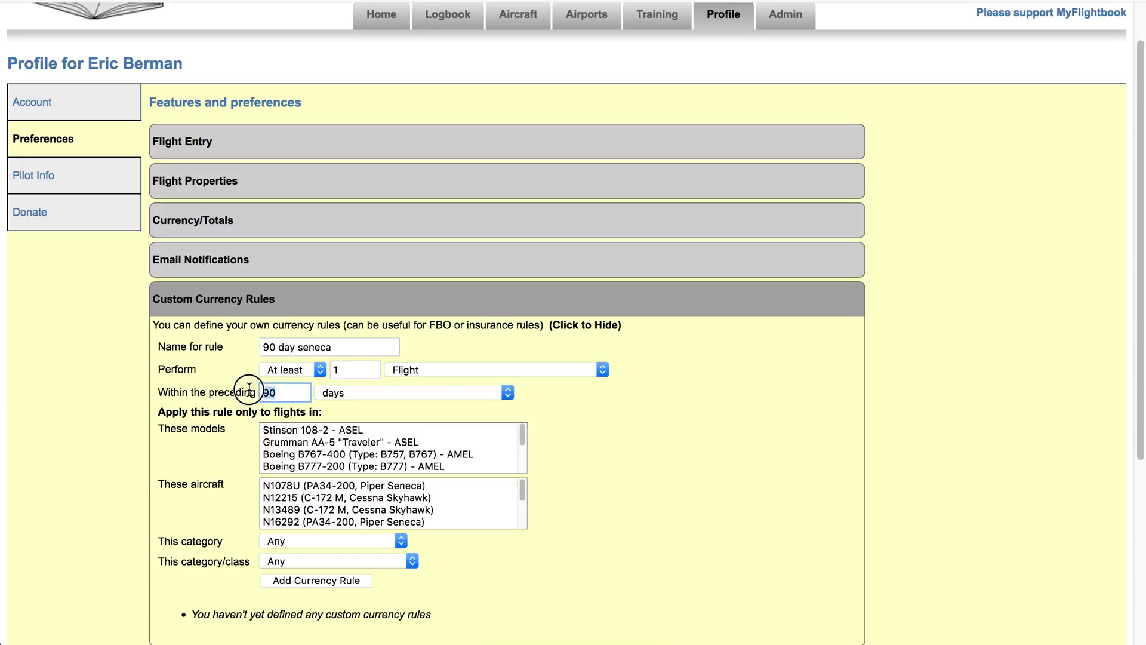
pyautogui.click(507, 394)
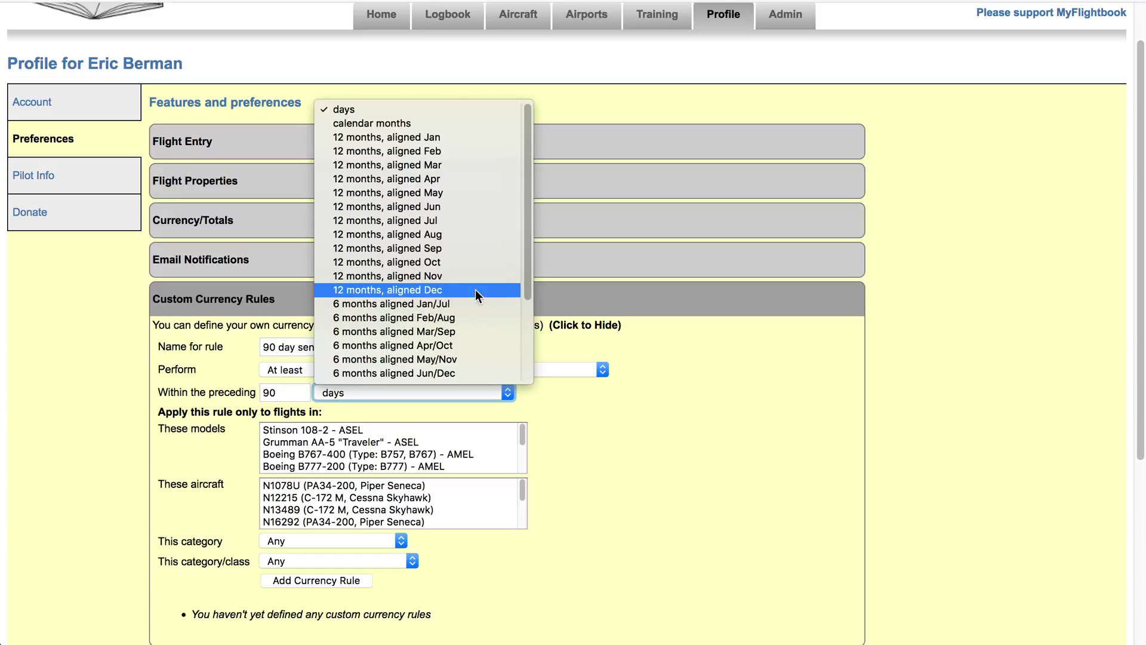
pyautogui.moveTo(531, 294); pyautogui.dragTo(507, 379)
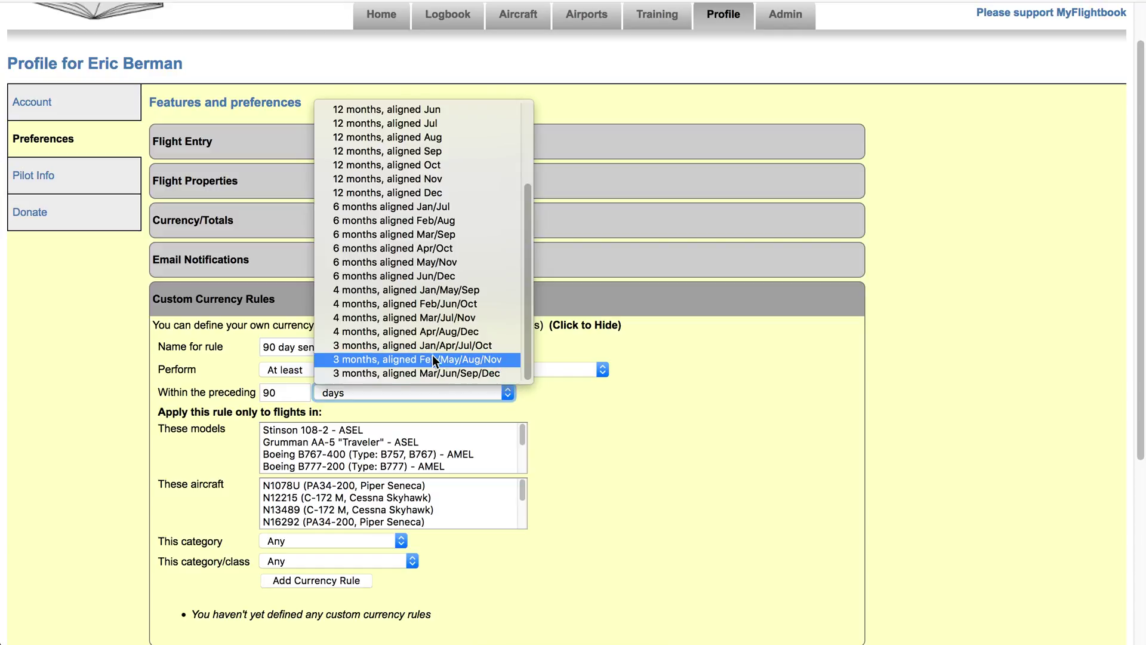
pyautogui.scroll(5, 422, 305)
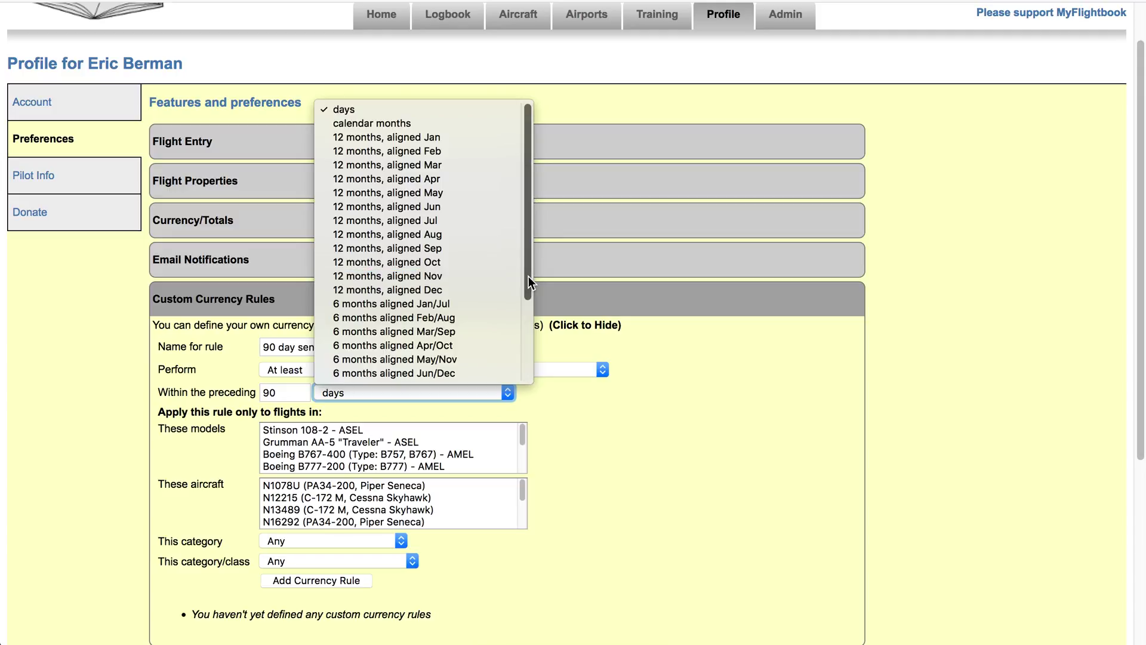
pyautogui.click(610, 410)
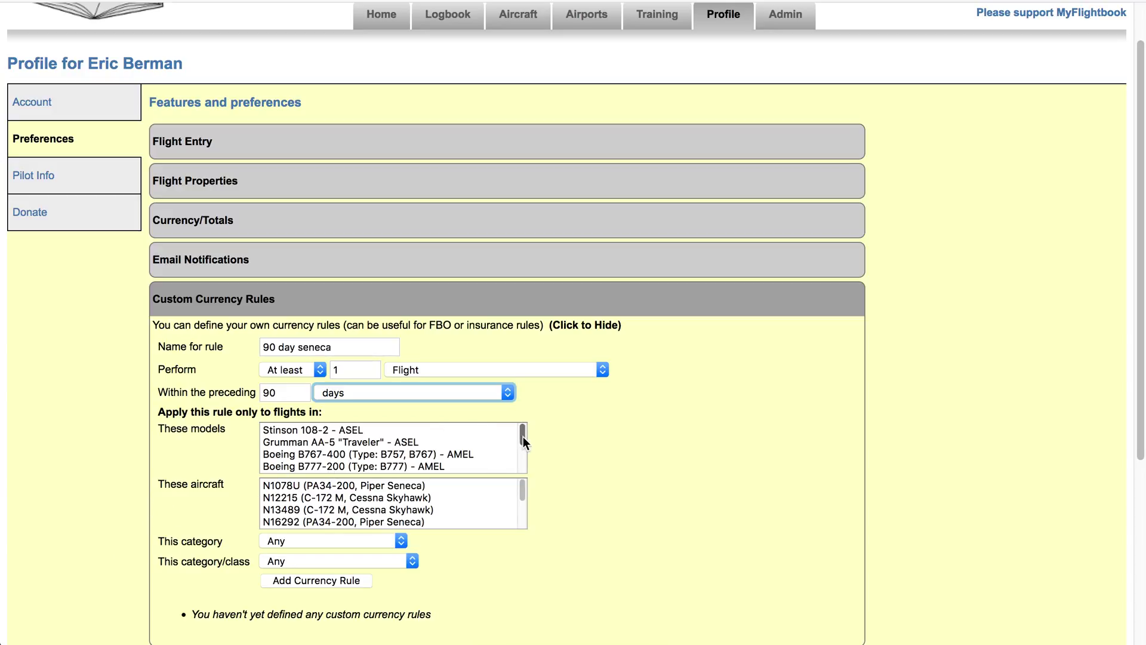
pyautogui.moveTo(523, 436); pyautogui.dragTo(482, 476)
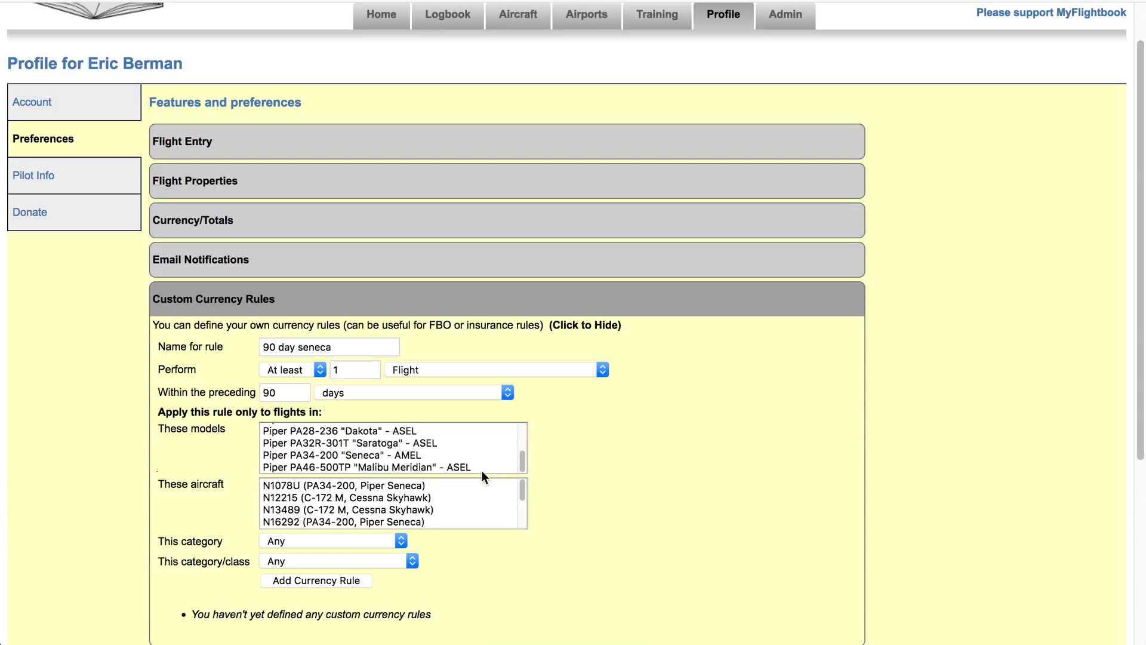
pyautogui.click(318, 454)
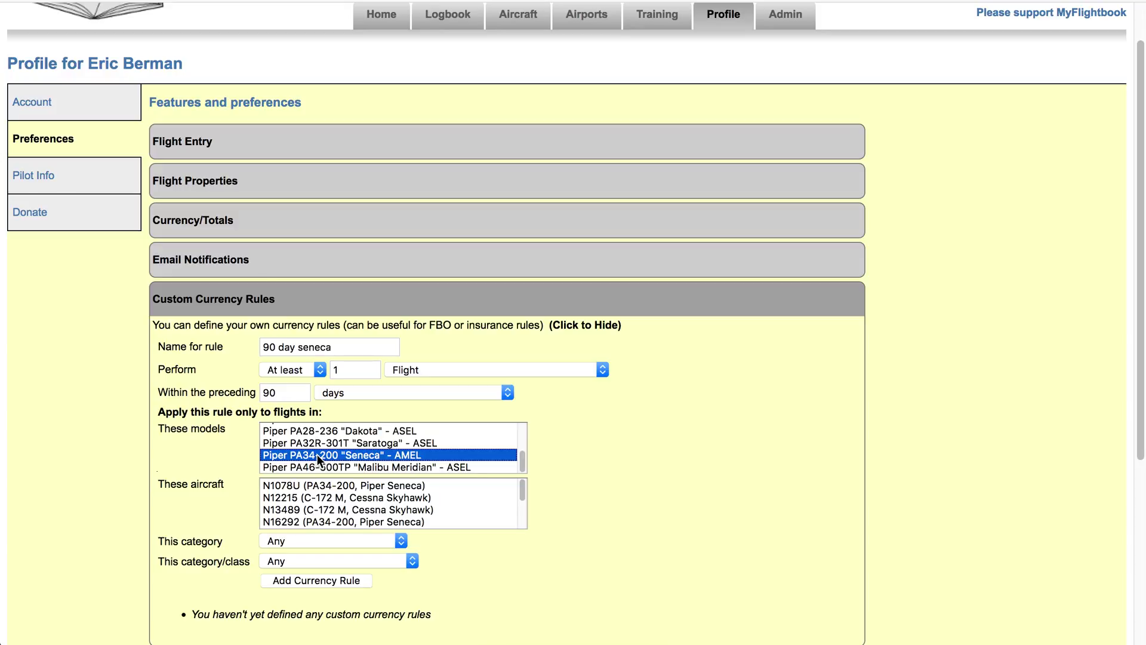
pyautogui.keyDown('super'); pyautogui.click(317, 453); pyautogui.keyUp('super')
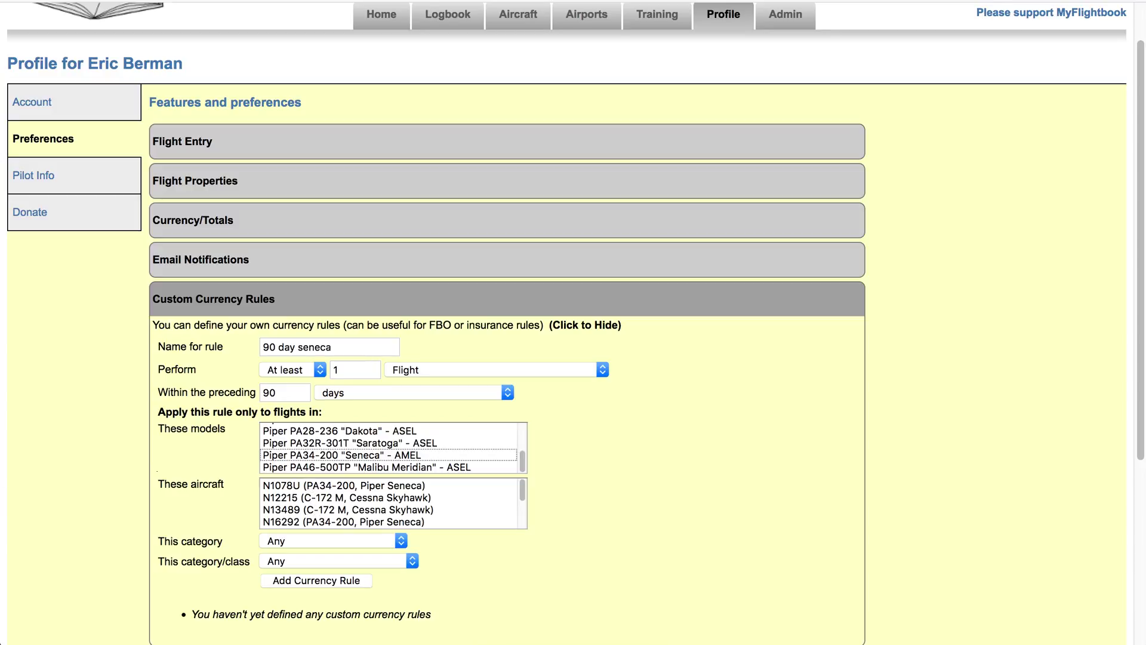
# Step: Restrict the rule to the aircraft N16292 (PA34-200, Piper Seneca)
pyautogui.moveTo(164, 484); pyautogui.dragTo(196, 484)
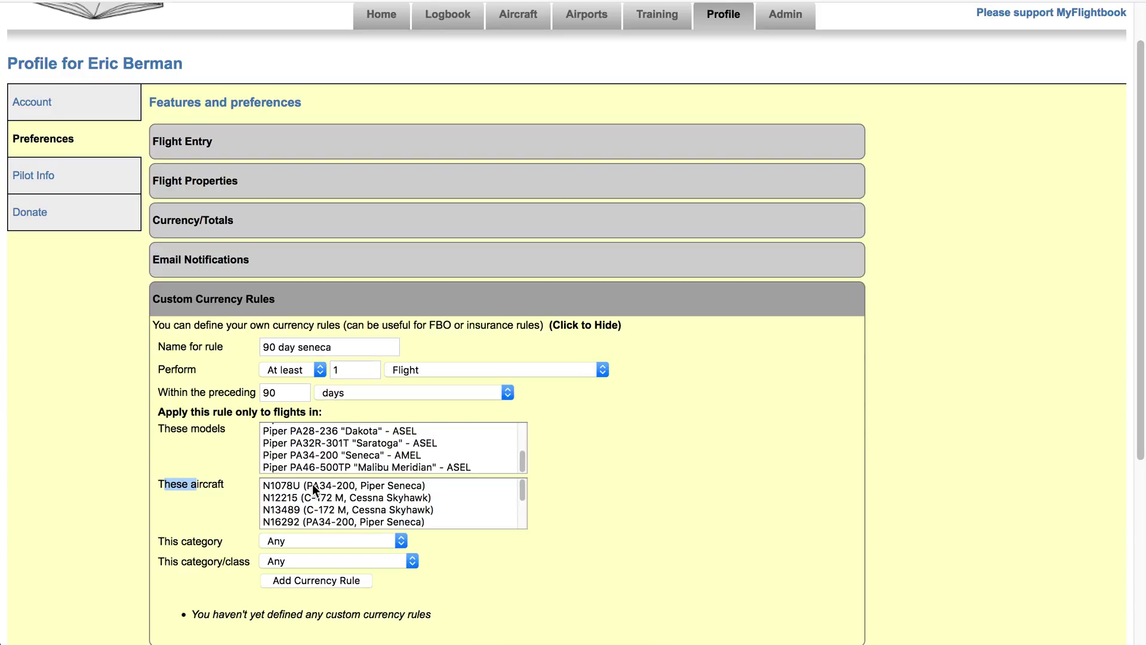
pyautogui.click(311, 485)
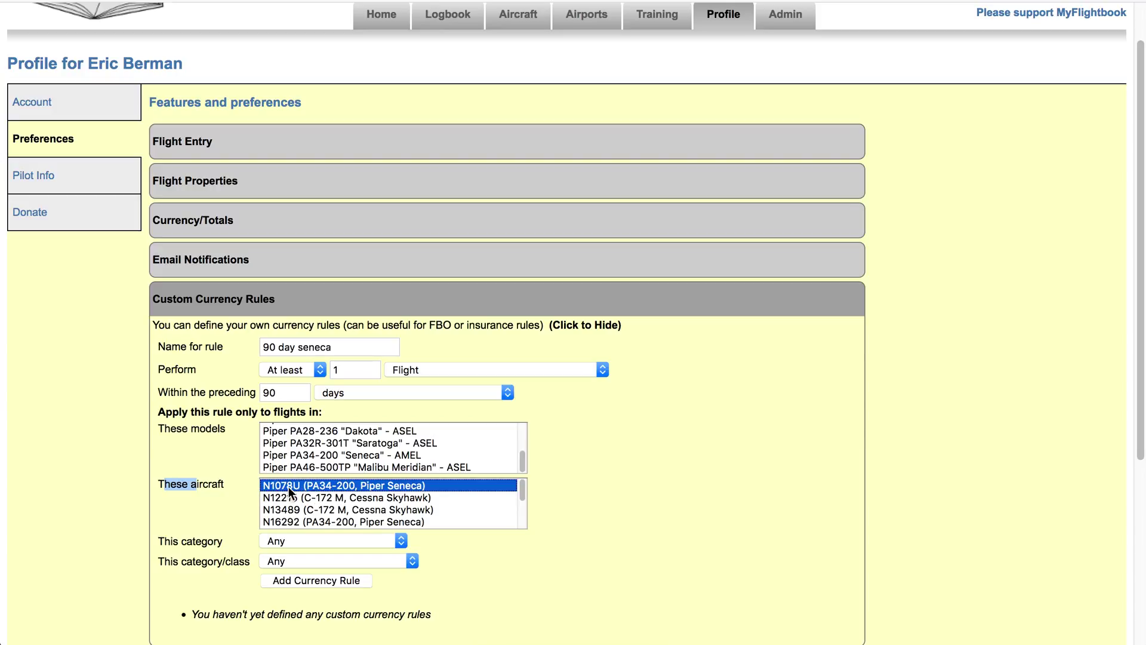
pyautogui.click(231, 496)
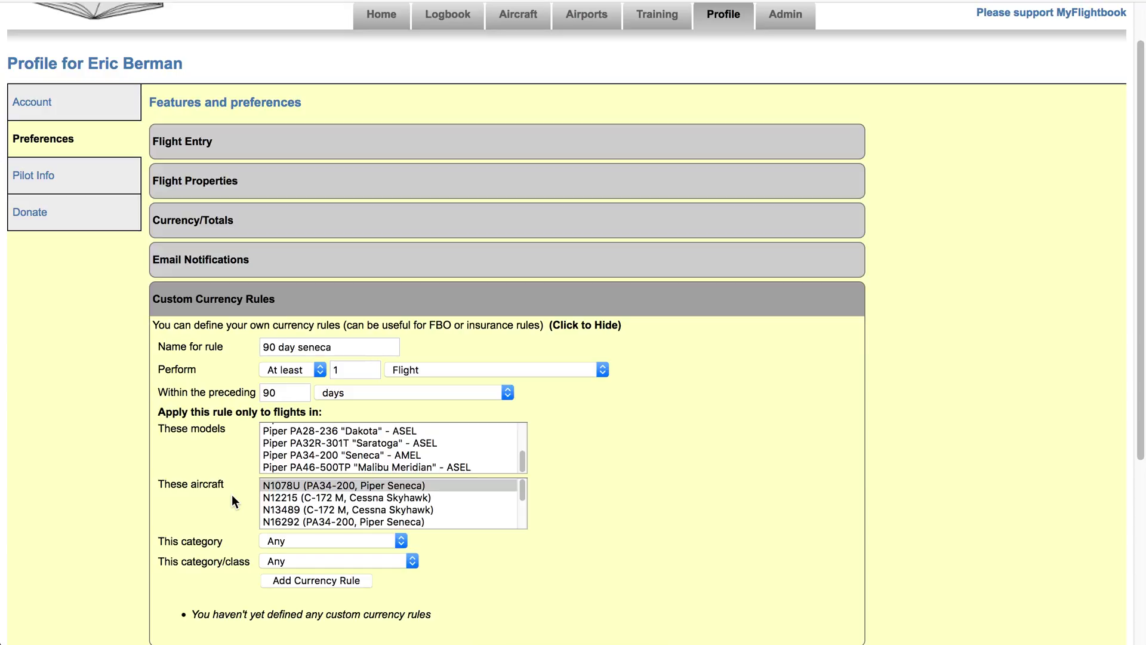
pyautogui.click(300, 521)
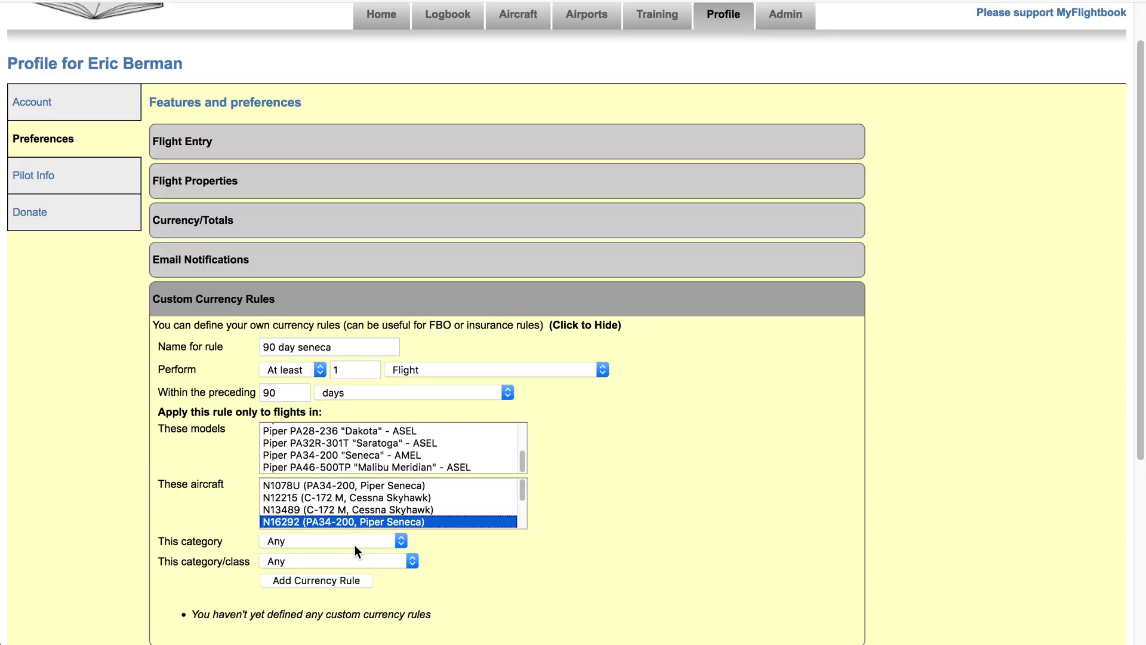
pyautogui.keyDown('super'); pyautogui.click(338, 484); pyautogui.keyUp('super')
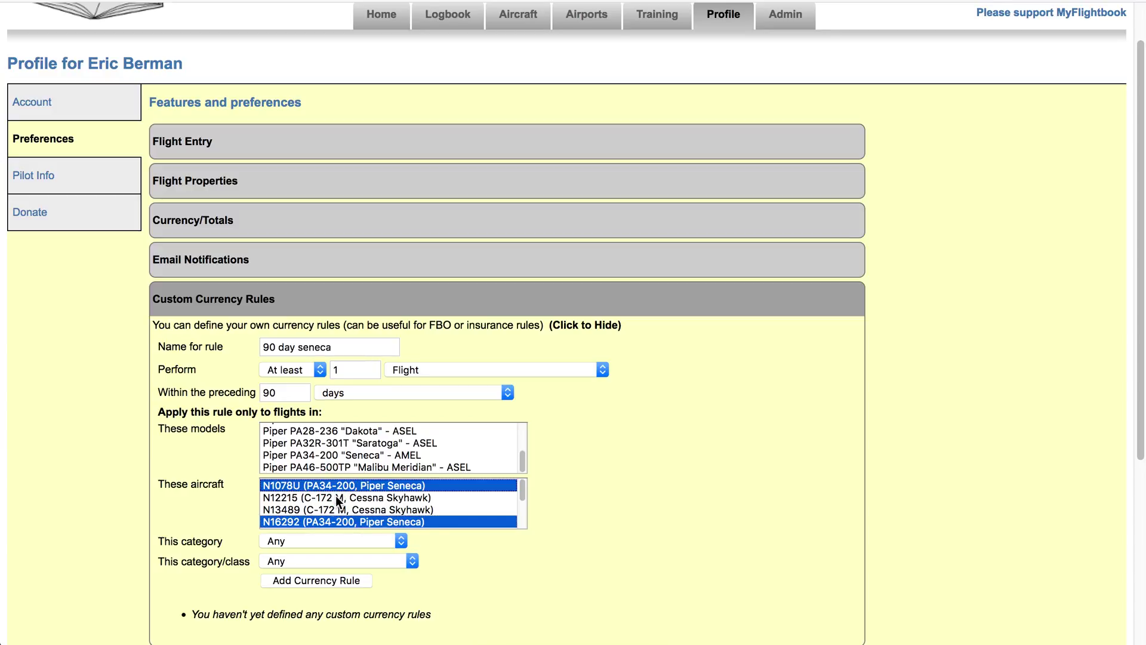
pyautogui.keyDown('super'); pyautogui.click(335, 498); pyautogui.keyUp('super')
pyautogui.keyDown('super'); pyautogui.click(333, 509); pyautogui.keyUp('super')
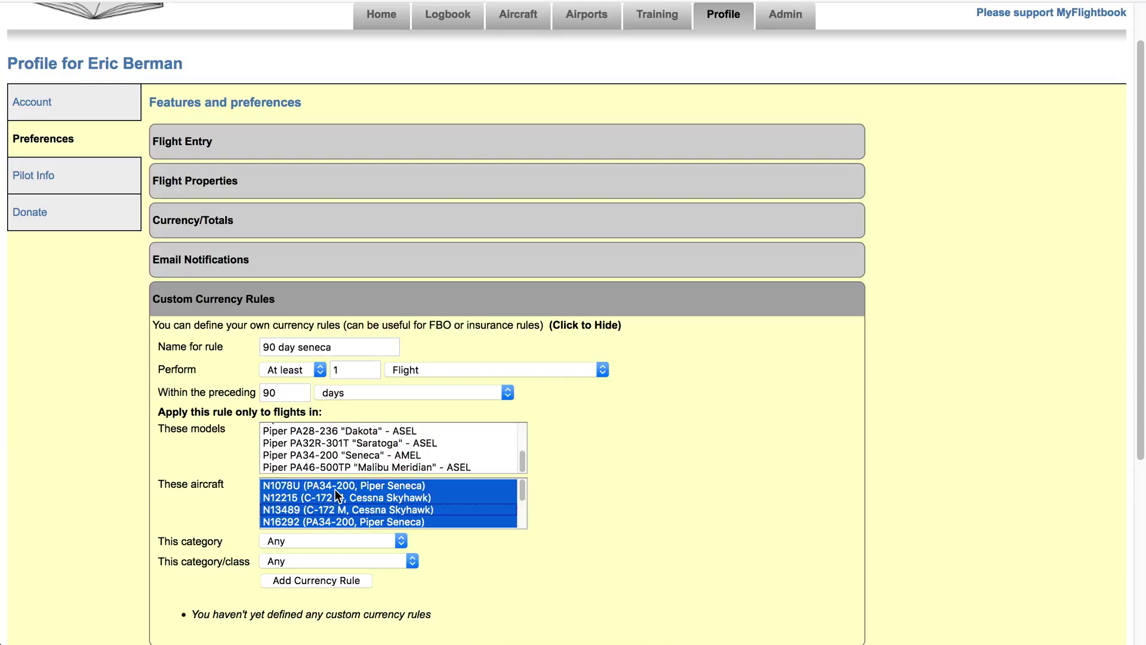
pyautogui.keyDown('super'); pyautogui.click(335, 487); pyautogui.keyUp('super')
pyautogui.keyDown('super'); pyautogui.click(335, 498); pyautogui.keyUp('super')
pyautogui.keyDown('super'); pyautogui.click(327, 509); pyautogui.keyUp('super')
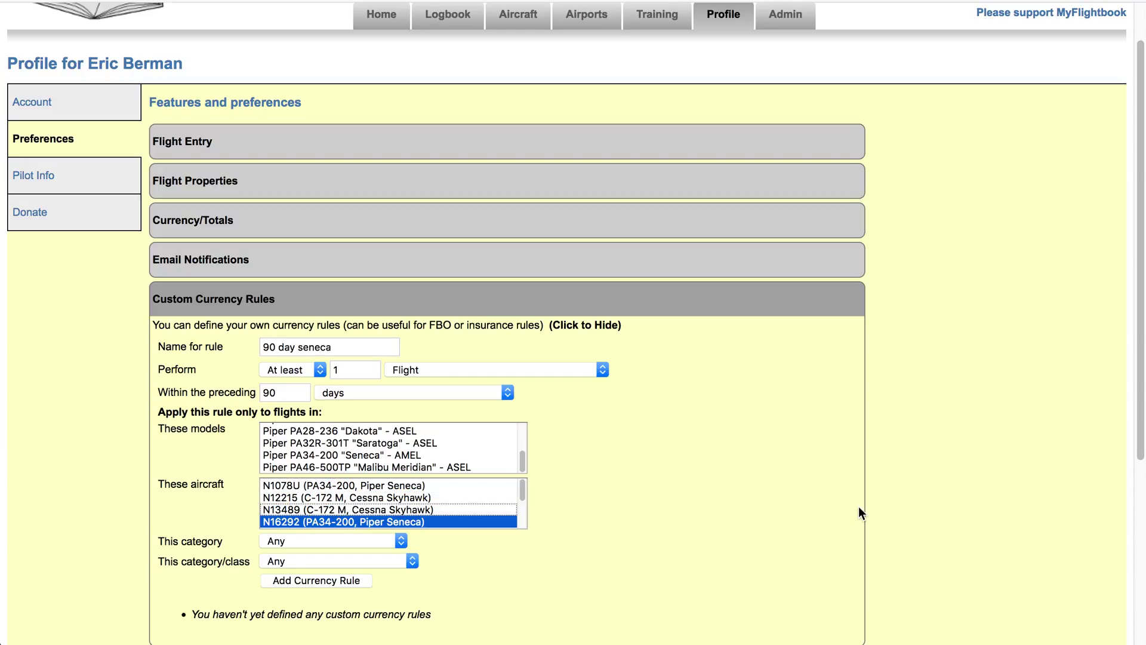
# Step: Keep the category and category/class restrictions at Any and add the currency rule
pyautogui.click(400, 542)
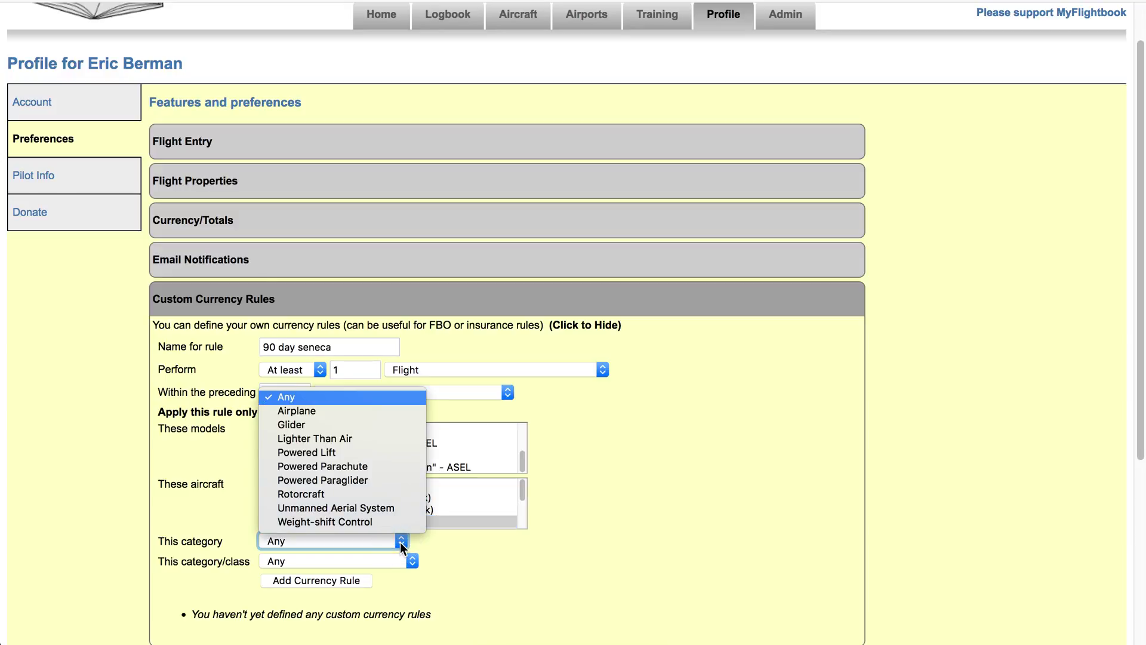
pyautogui.click(400, 542)
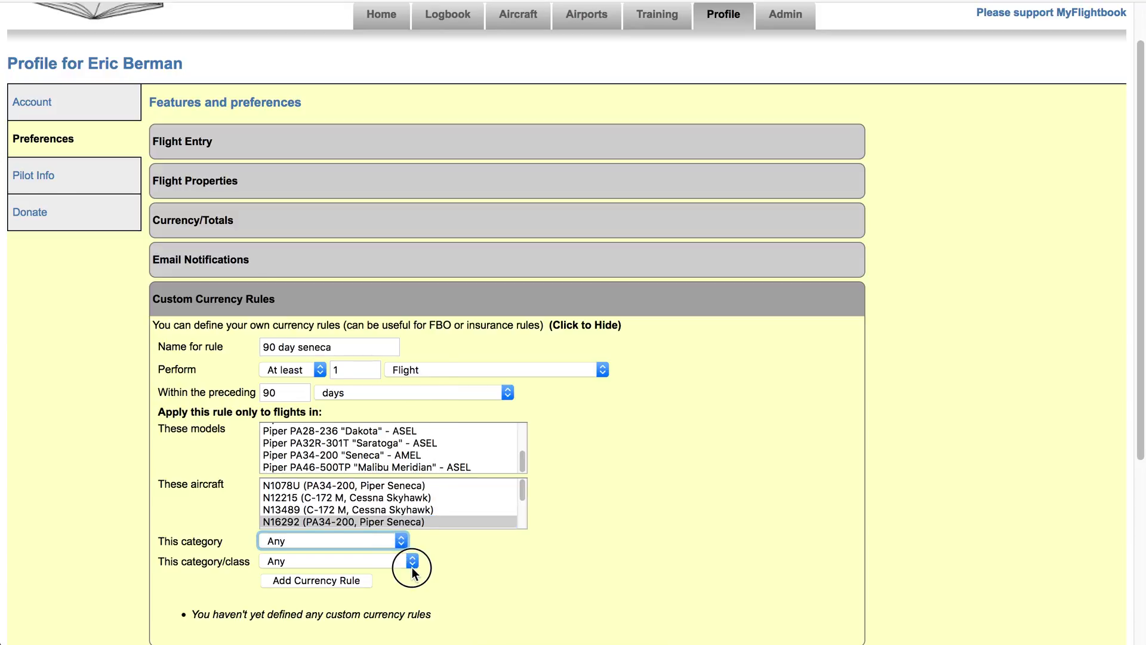
pyautogui.click(410, 564)
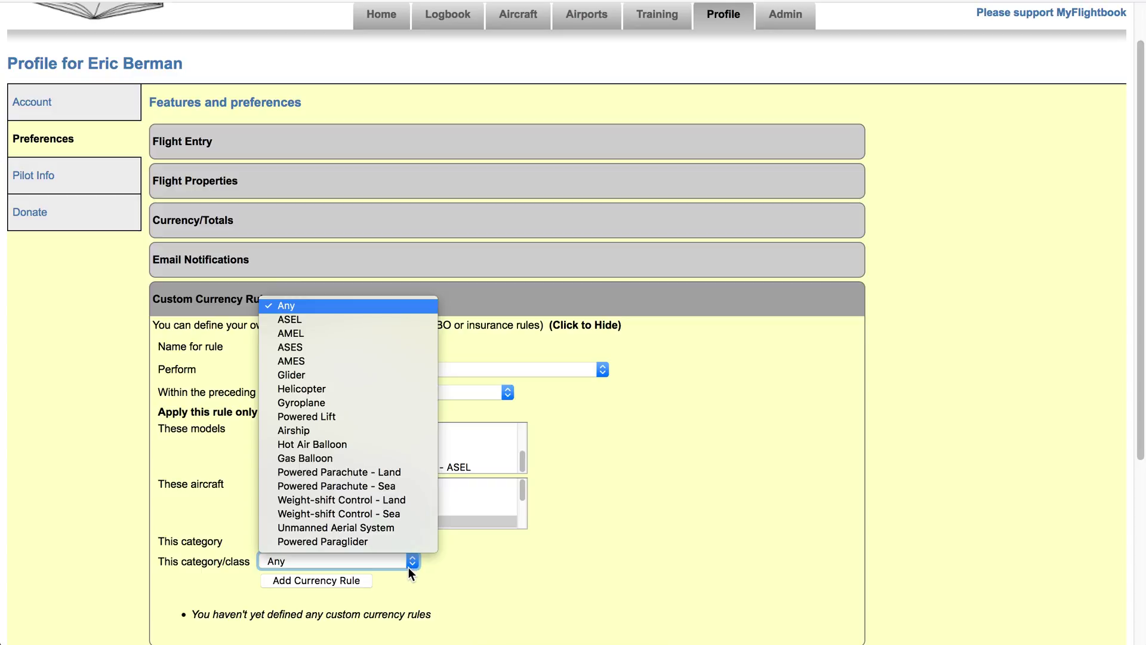
pyautogui.click(523, 568)
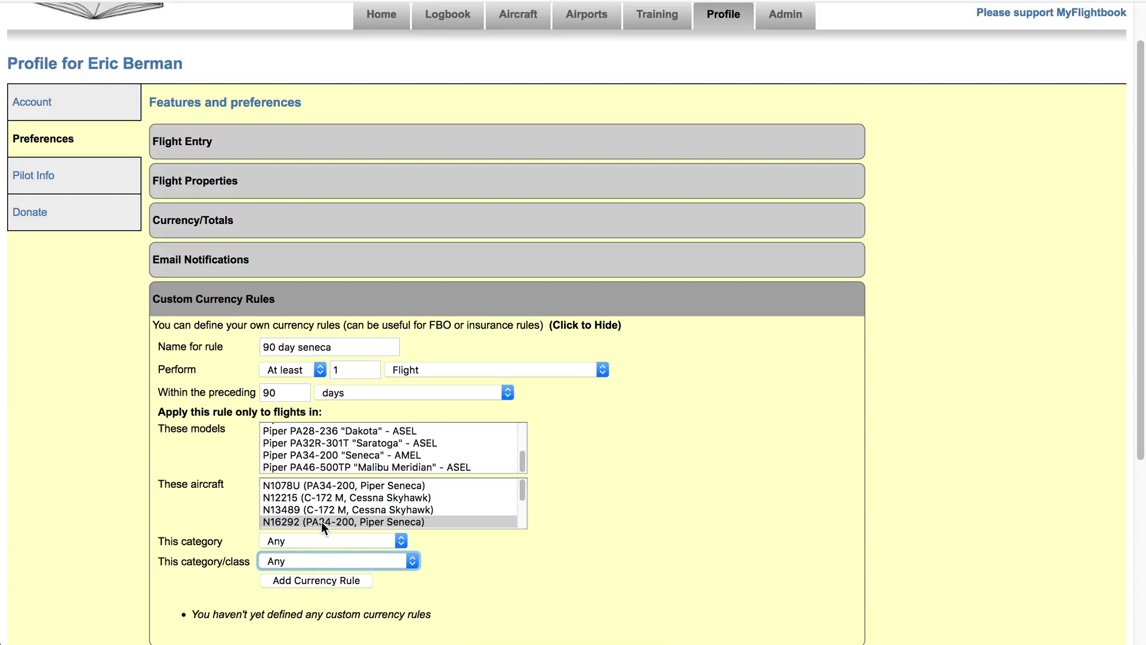
pyautogui.click(301, 580)
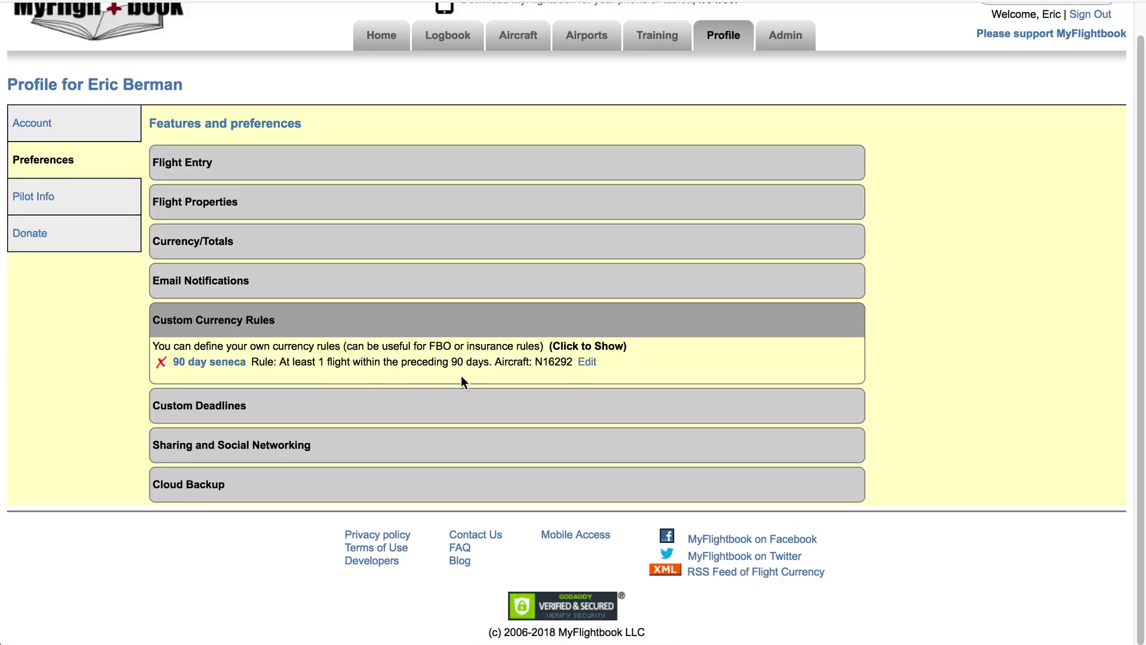
# Step: Open the 90 day seneca rule for editing to review its settings and cancel without changing anything
pyautogui.click(587, 362)
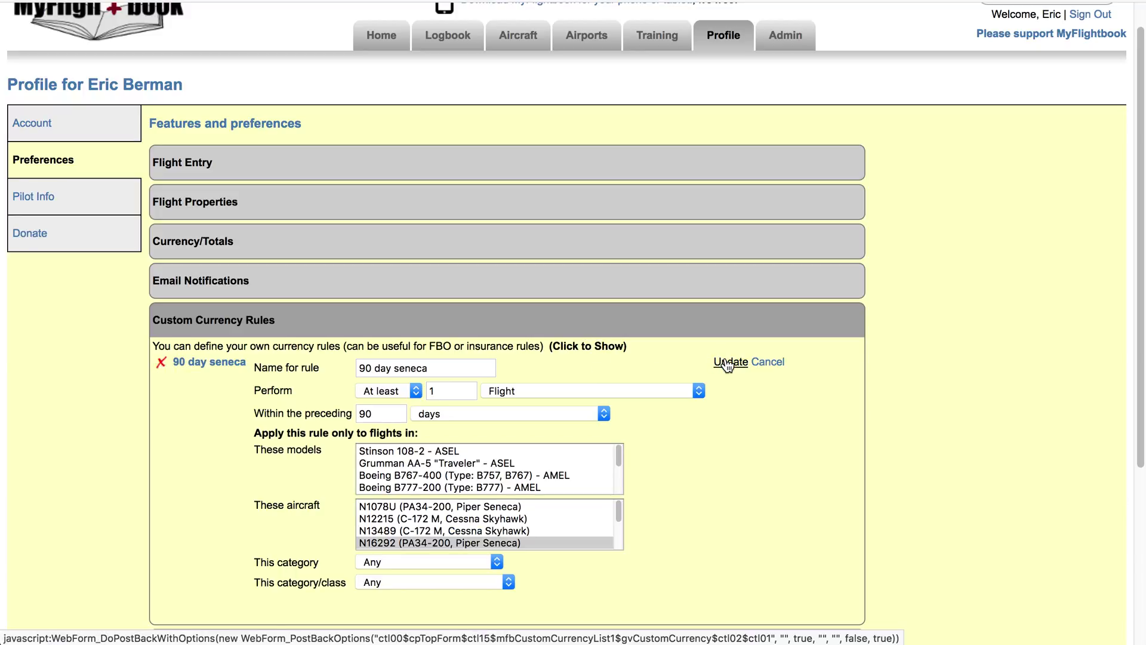
pyautogui.click(774, 362)
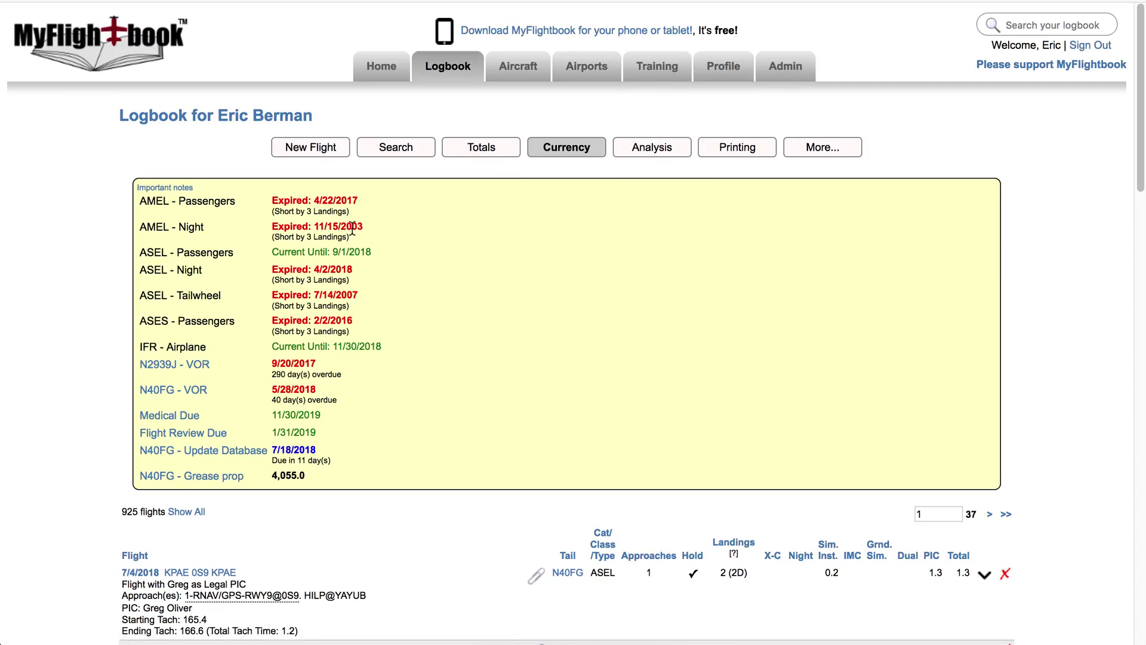
# Step: Refresh the logbook's currency list and check the date until which the 90 day seneca rule is current
pyautogui.press('super+r')
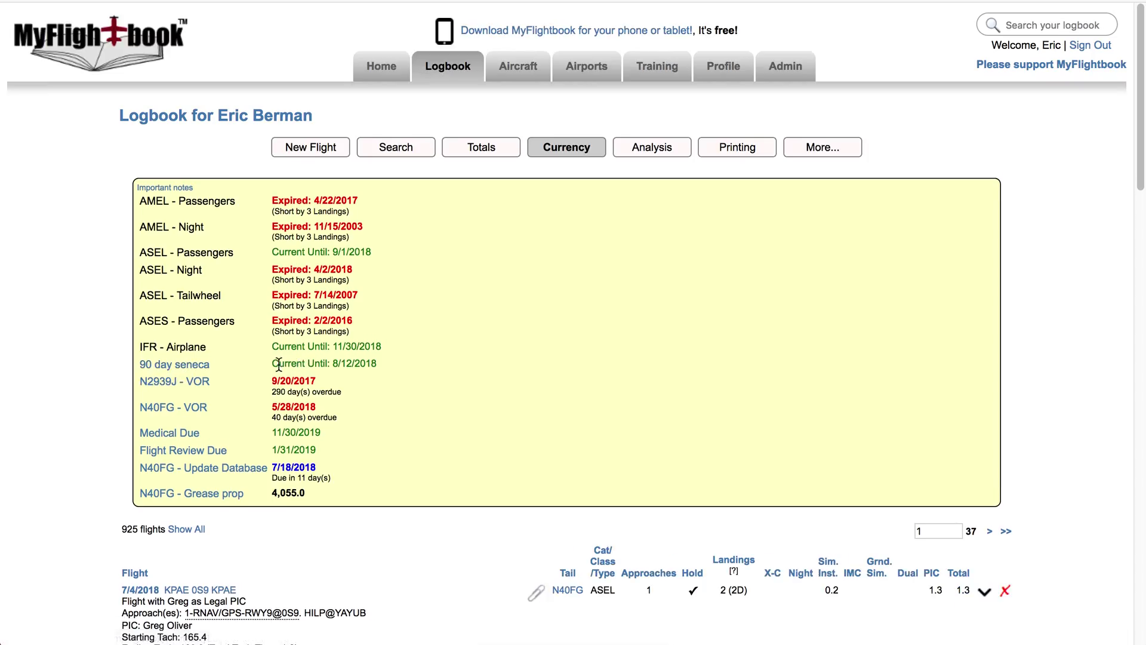
pyautogui.click(297, 365)
pyautogui.moveTo(297, 366); pyautogui.dragTo(388, 361)
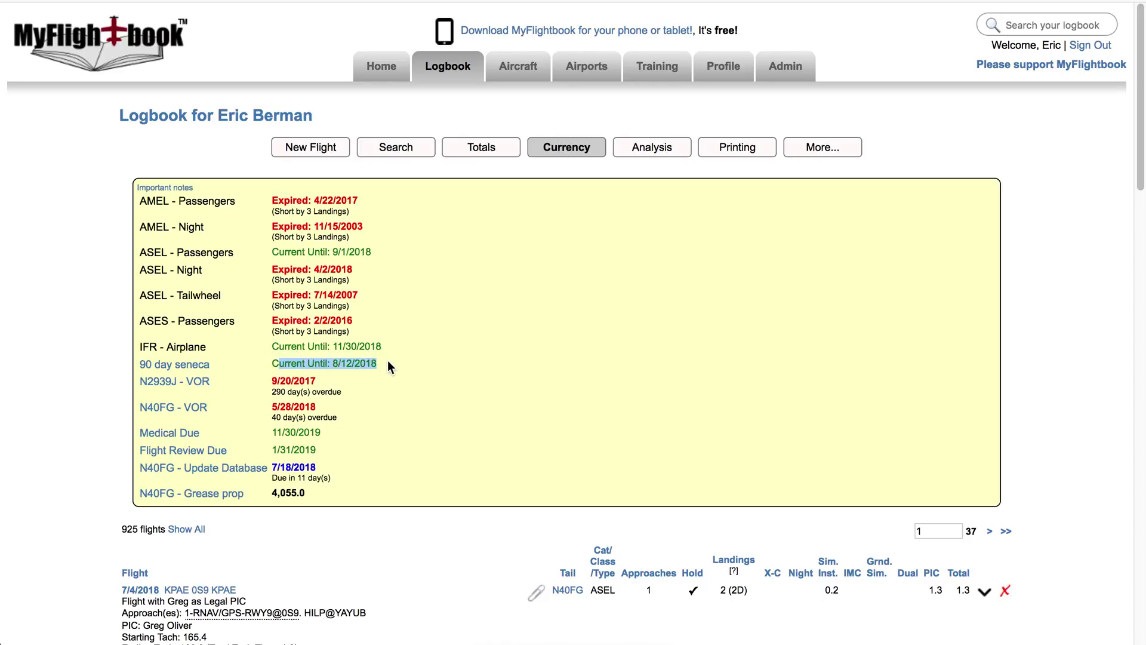
pyautogui.click(390, 363)
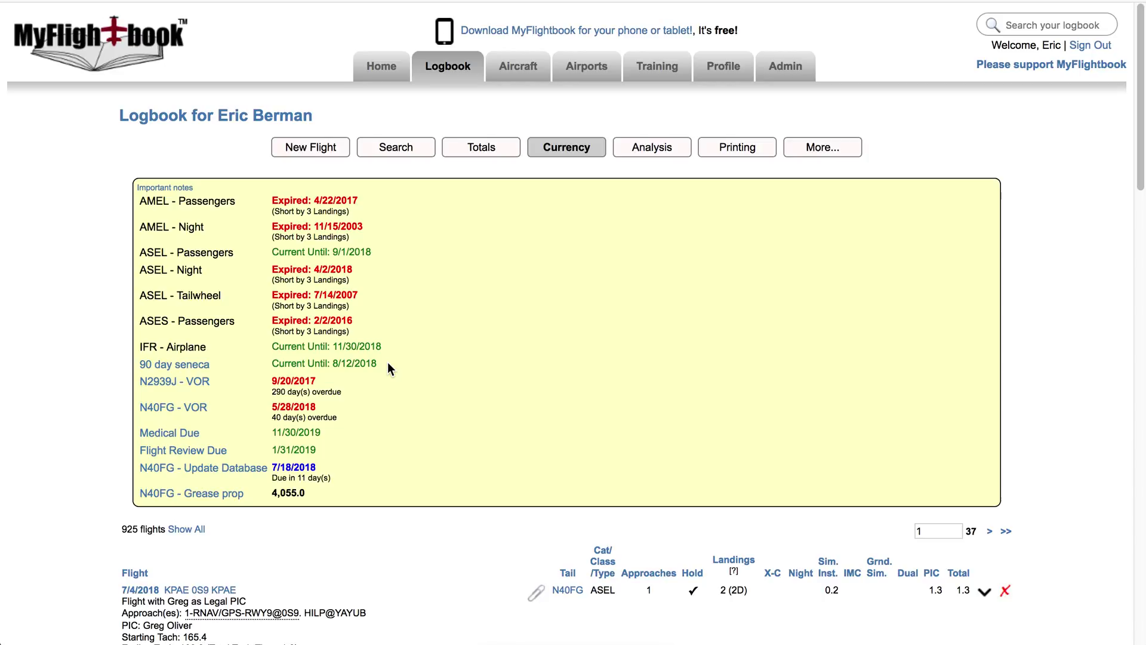
# Step: Find the N16292 flight in the logbook and view the flights that count towards the 90 day seneca rule
pyautogui.scroll(-7, 388, 362)
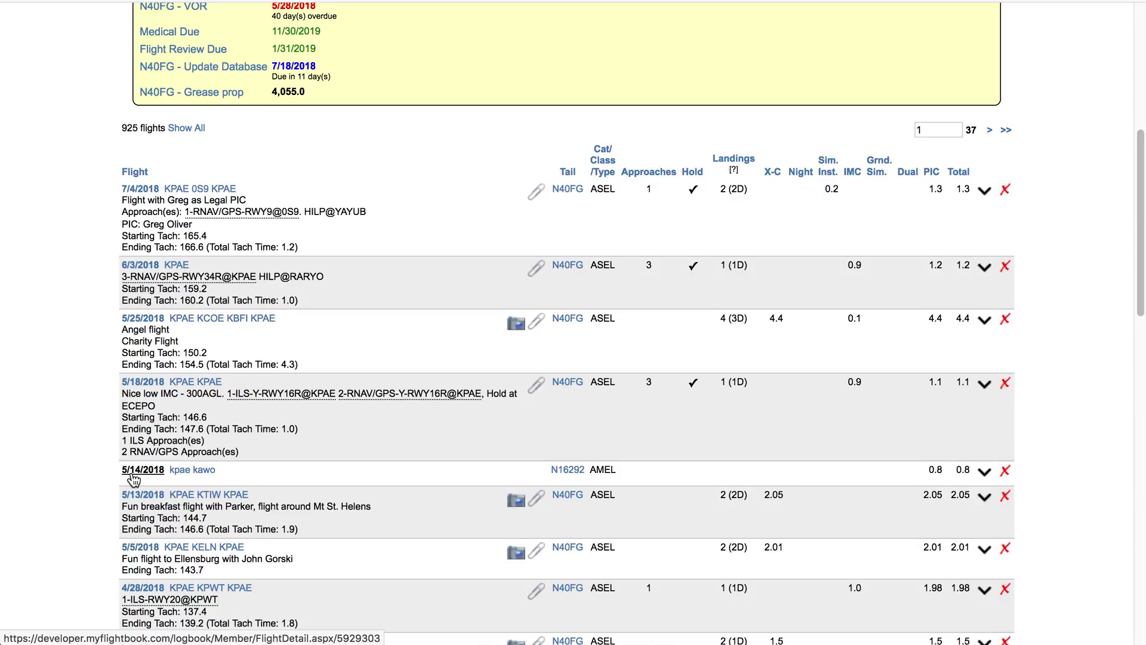
pyautogui.scroll(5, 134, 479)
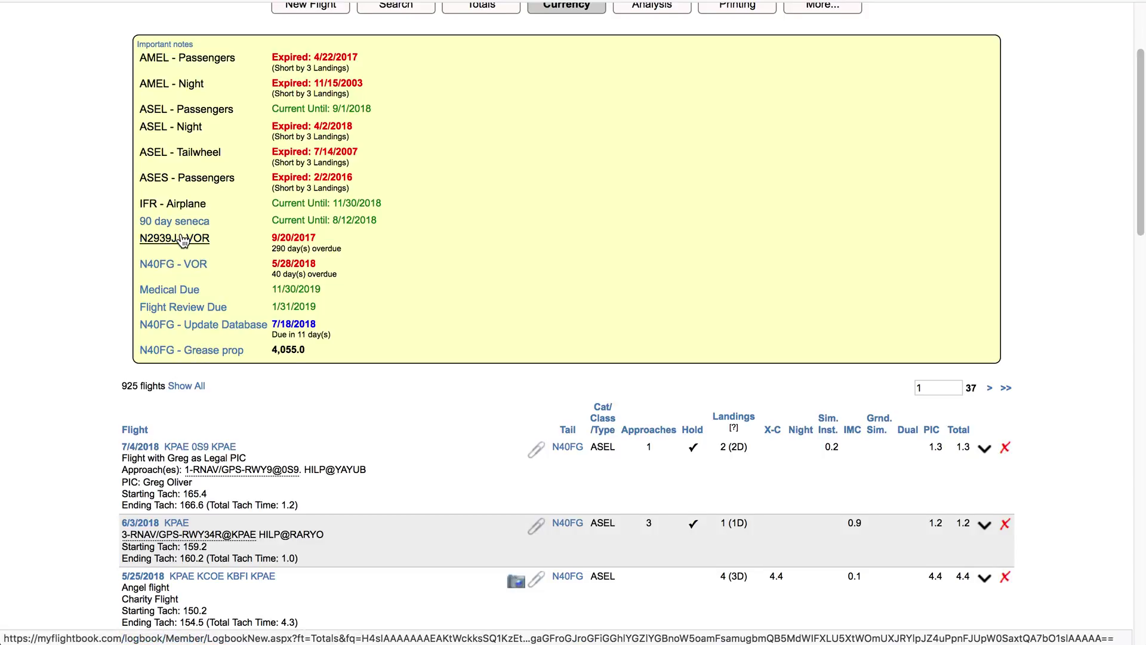
pyautogui.scroll(1, 181, 234)
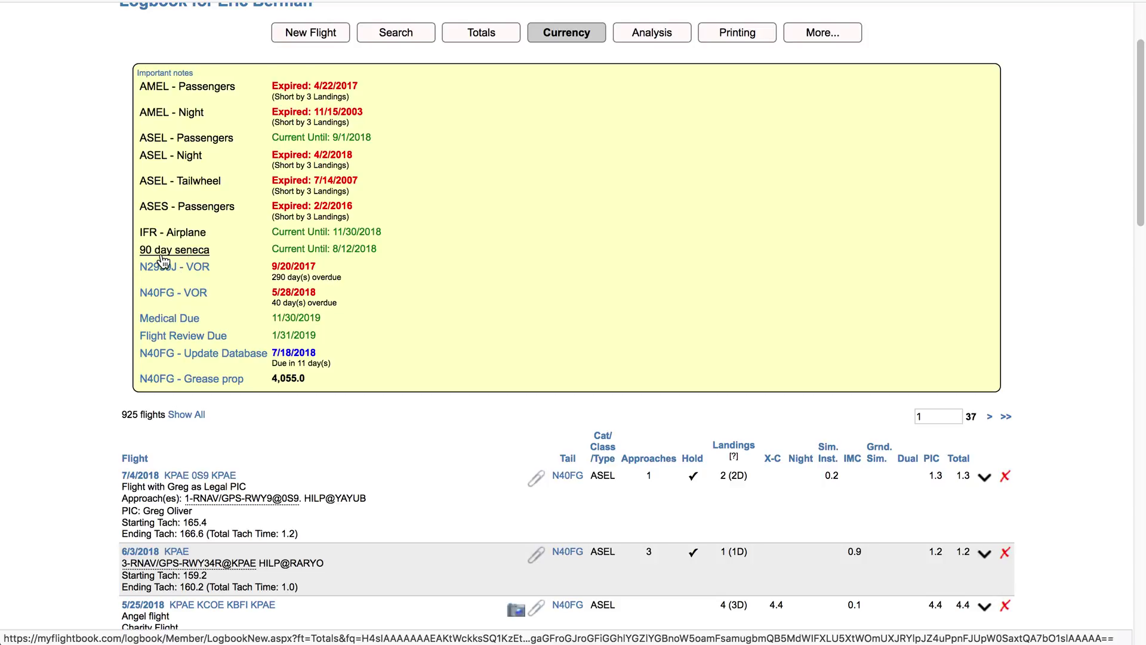
pyautogui.click(161, 256)
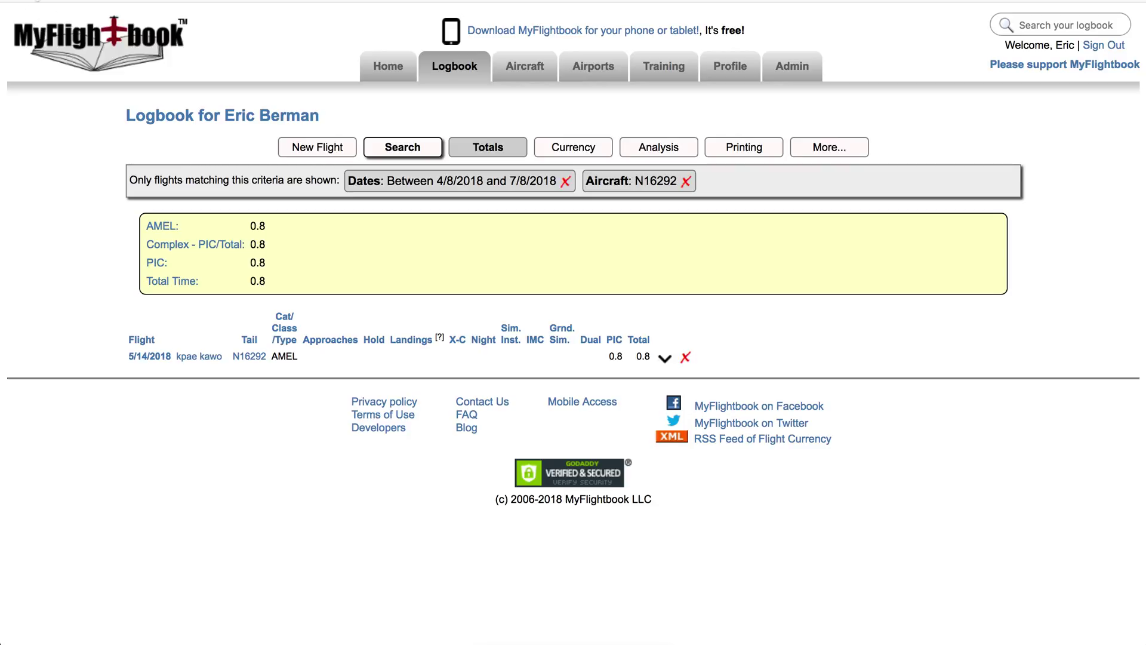
pyautogui.hotkey('alt', 'Left')
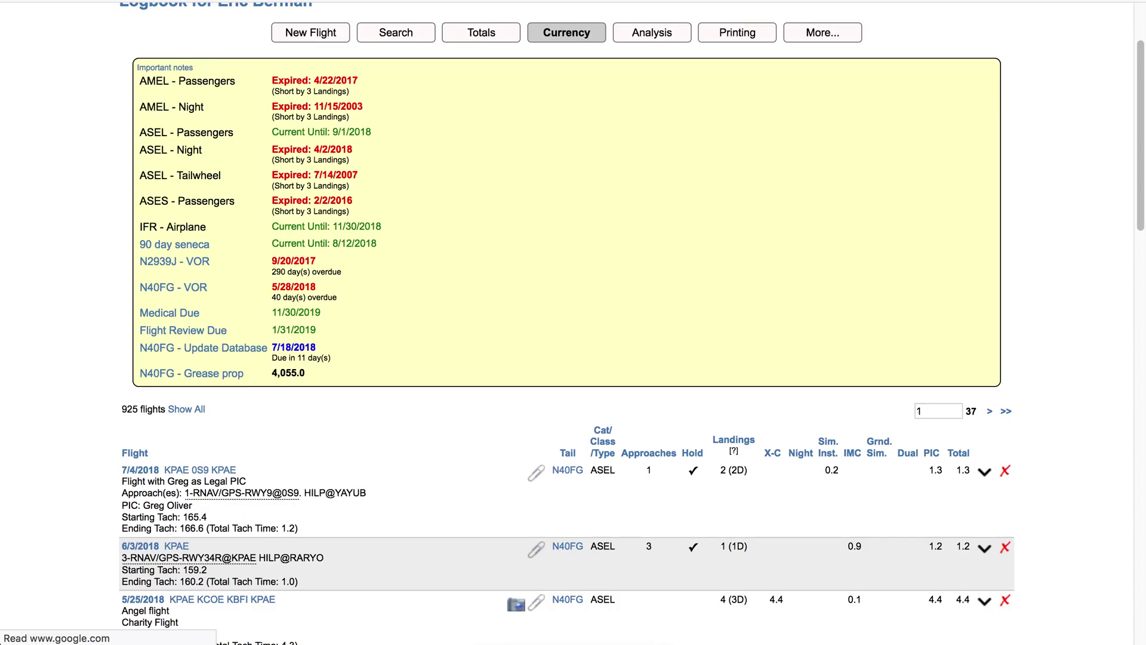
# Step: Return to the profile preferences and open the form for a new deadline under Custom Deadlines
pyautogui.hotkey('alt', 'Left')
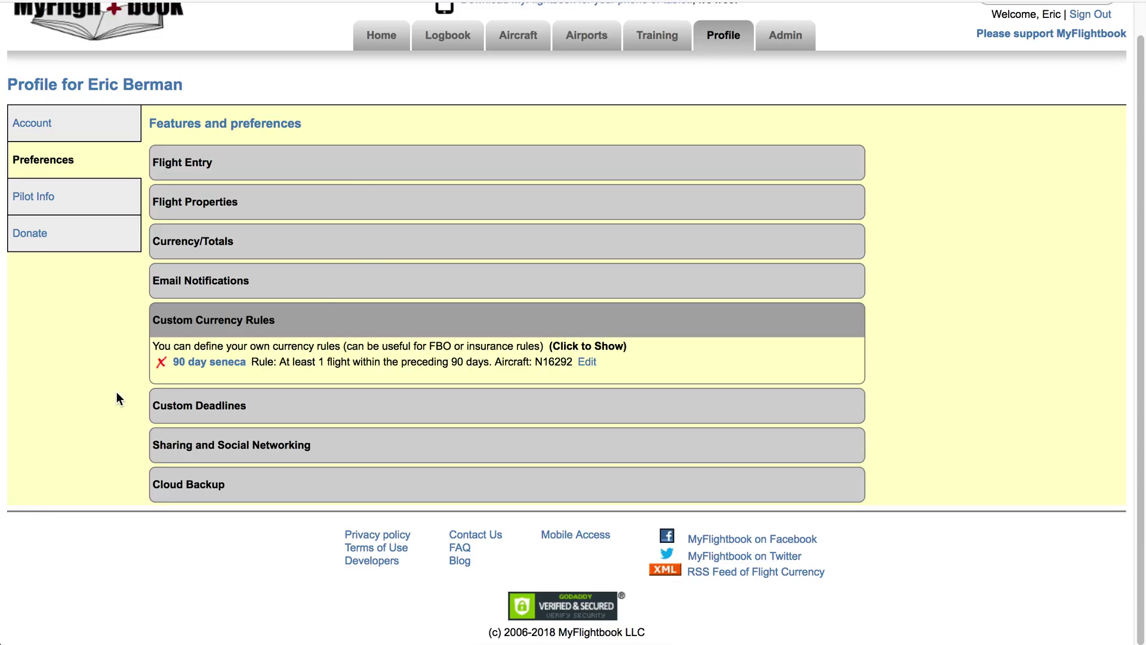
pyautogui.click(200, 401)
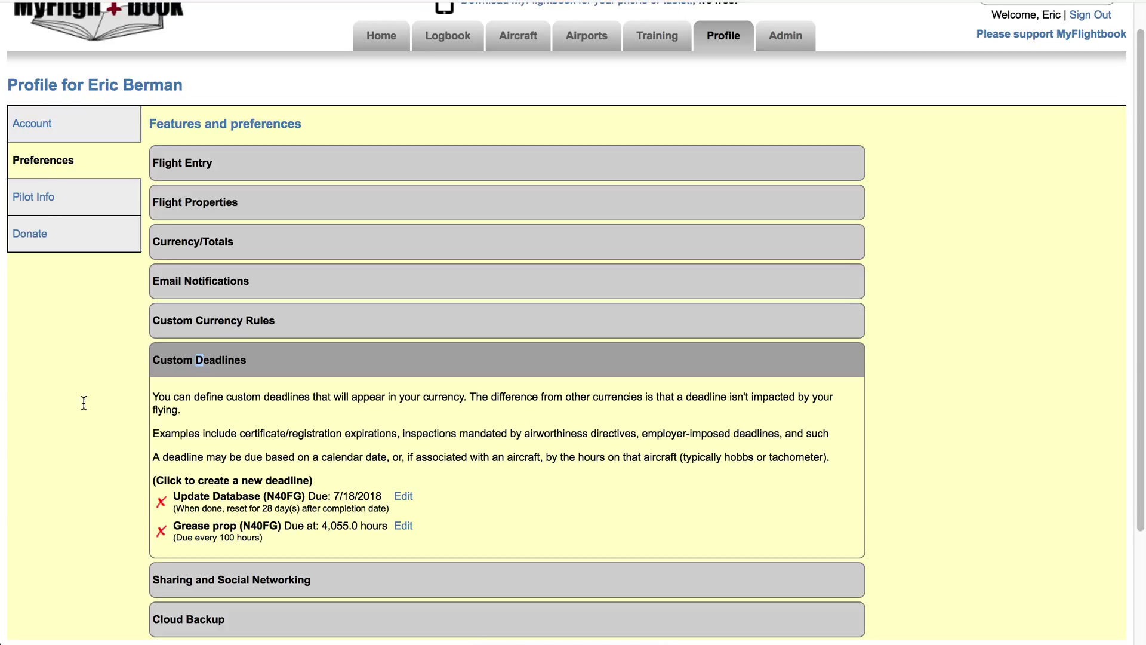
pyautogui.click(216, 404)
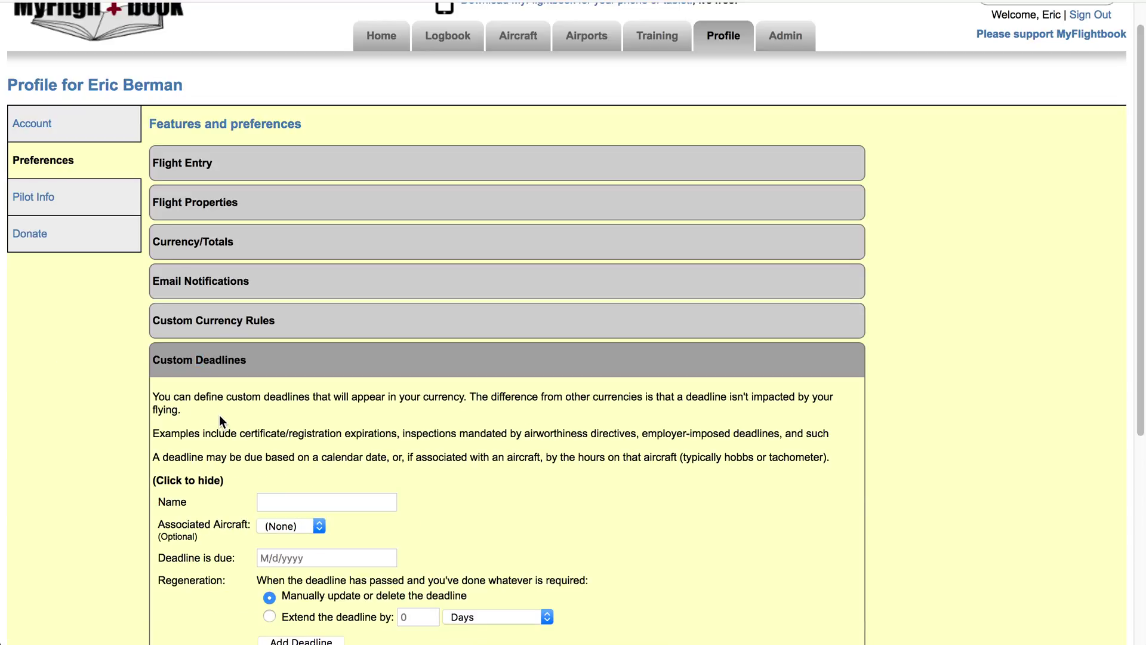
pyautogui.click(220, 414)
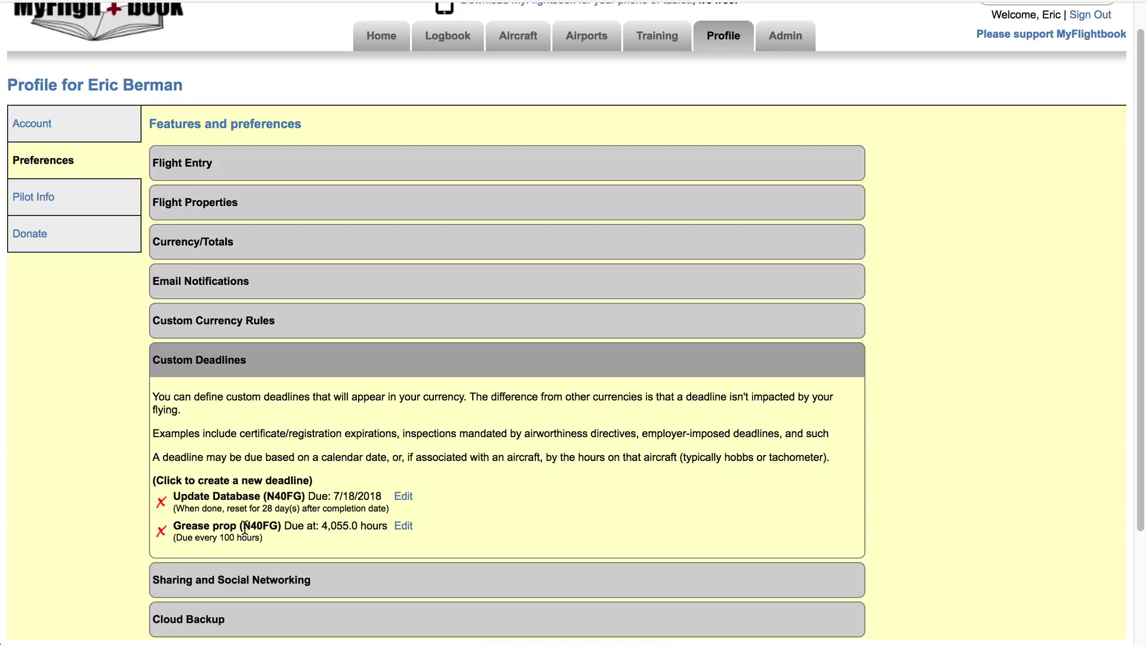
pyautogui.click(290, 480)
pyautogui.scroll(-2, 508, 411)
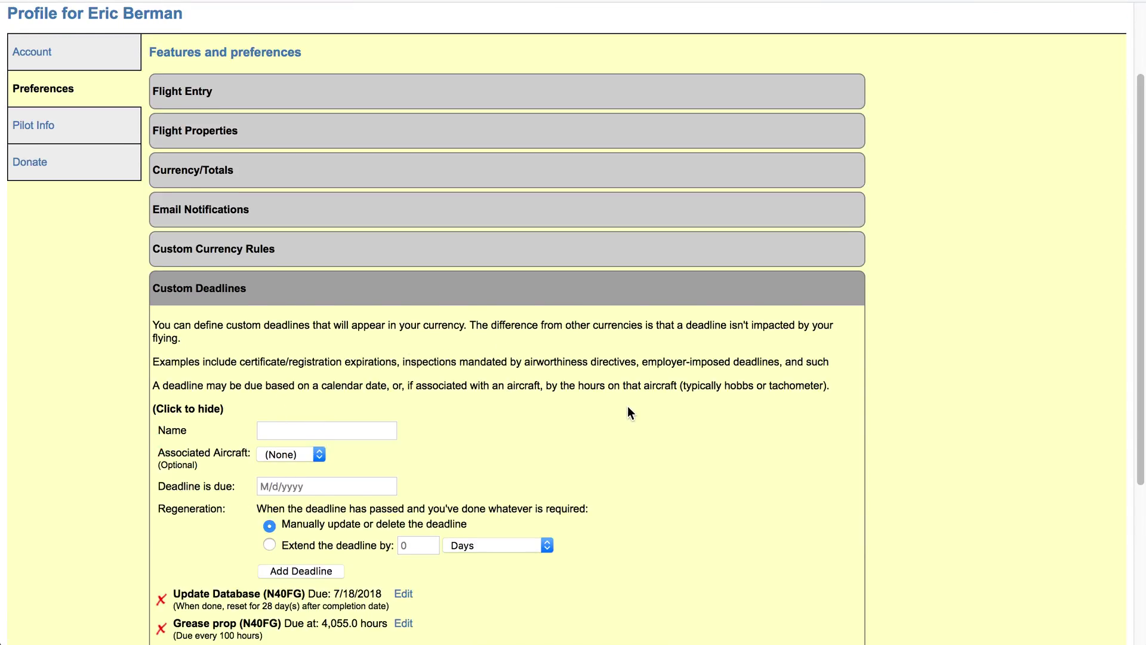
pyautogui.scroll(-2, 627, 411)
pyautogui.scroll(-4, 625, 412)
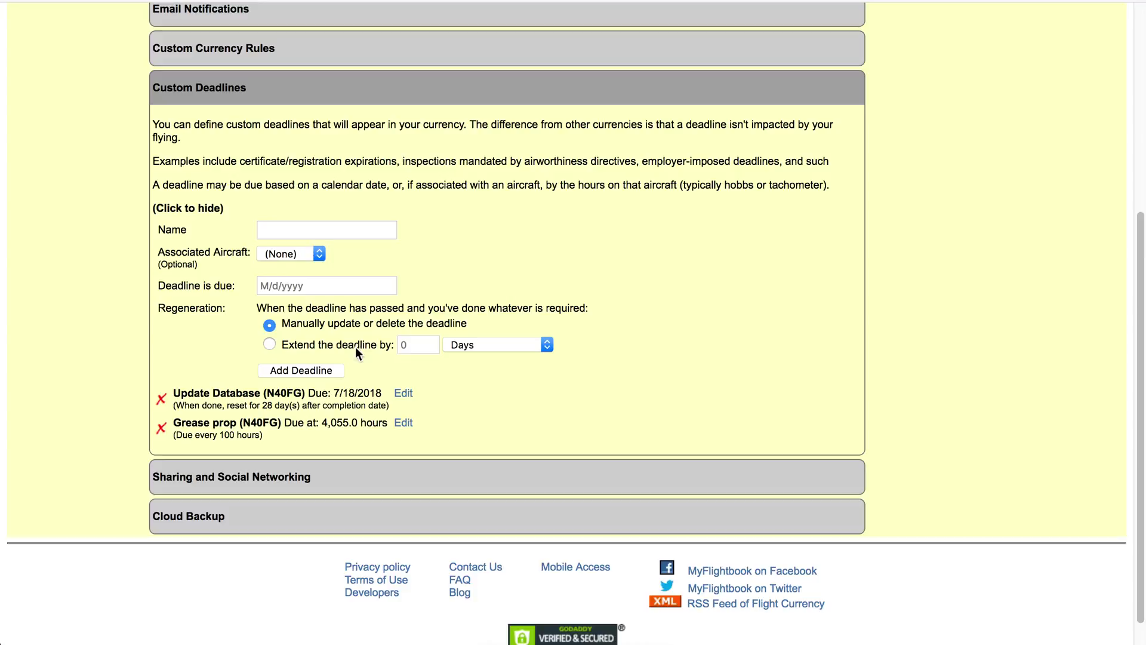
# Step: Name the new deadline Renew Identification and set its due date to 12/31/2018
pyautogui.click(282, 231)
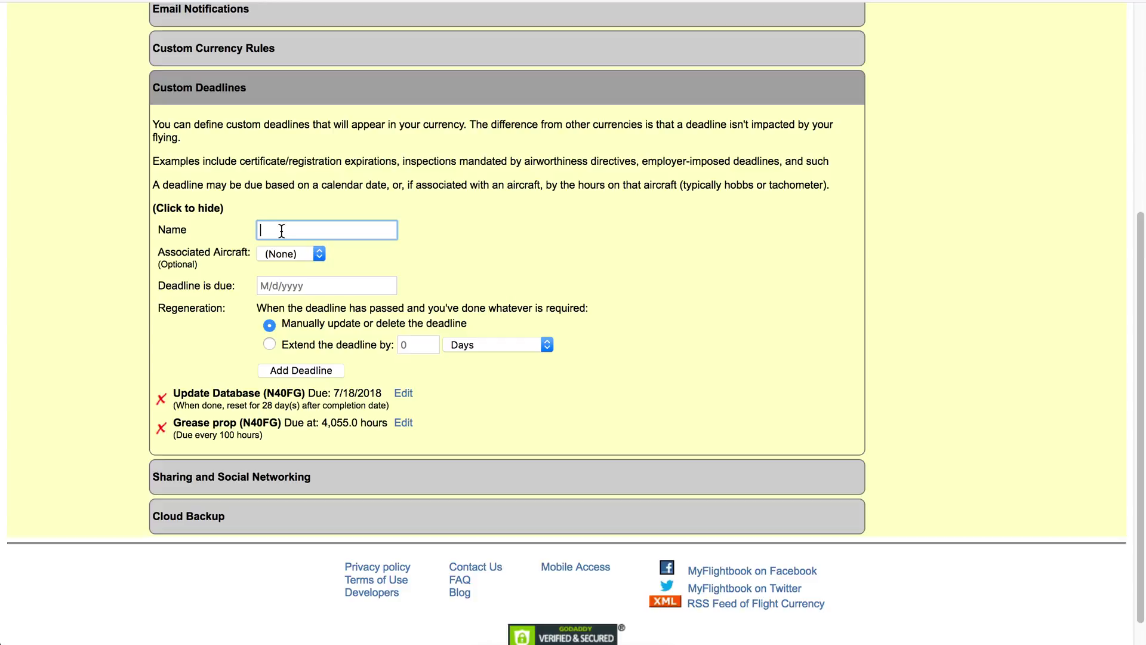
pyautogui.write('Renew Identification')
pyautogui.click(269, 284)
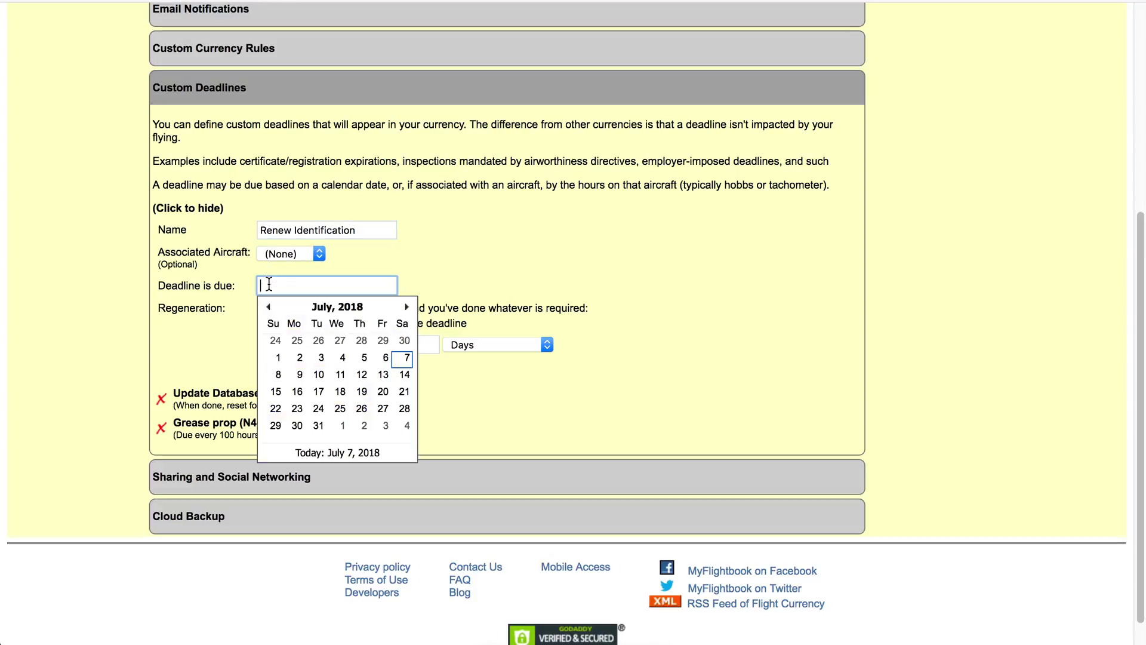
pyautogui.click(407, 307)
pyautogui.click(408, 308)
pyautogui.click(407, 307)
pyautogui.click(407, 307)
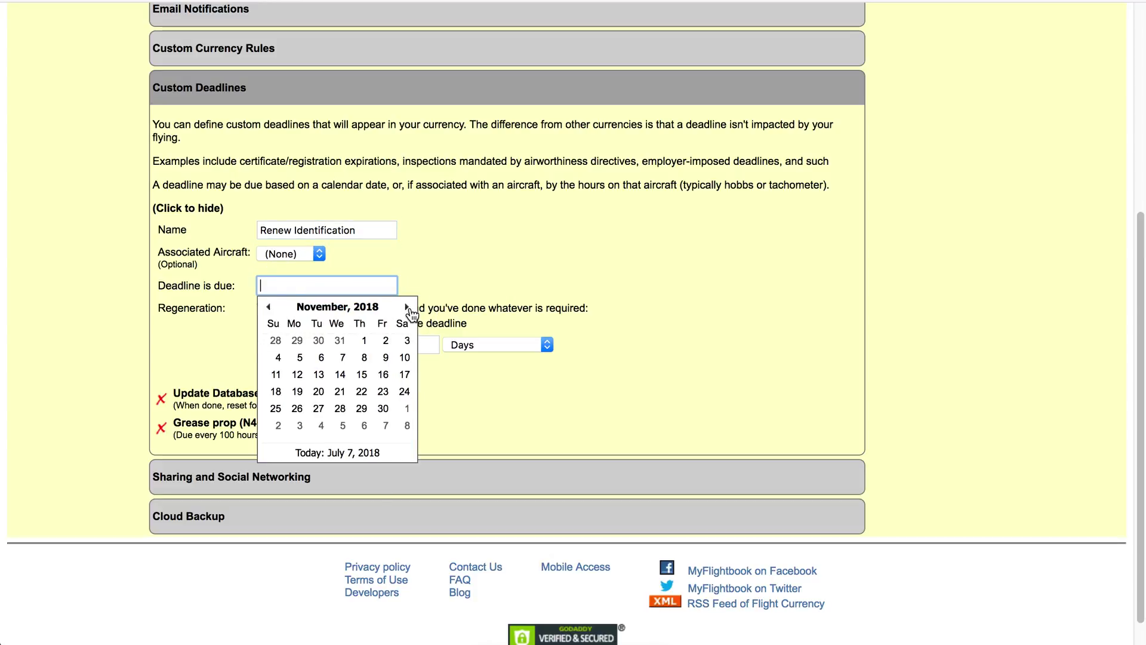
pyautogui.click(407, 307)
pyautogui.click(294, 430)
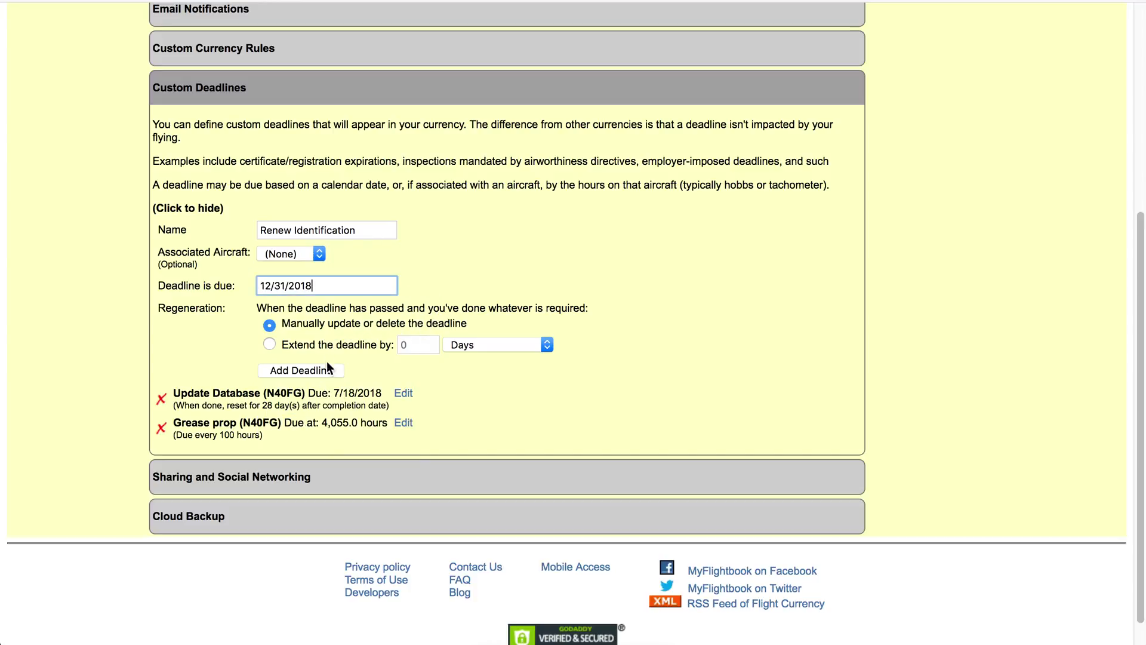
# Step: Set the deadline to extend by 12 calendar months once completed, add it, and check its entry in the deadline list
pyautogui.click(270, 344)
pyautogui.click(471, 349)
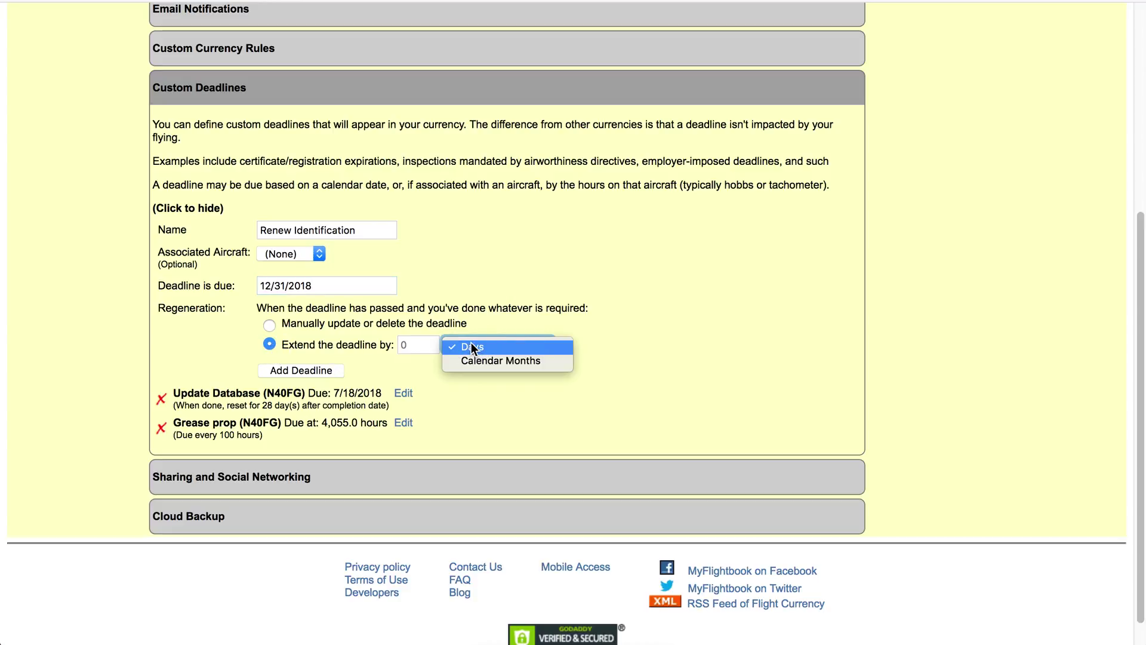
pyautogui.click(469, 361)
pyautogui.click(406, 346)
pyautogui.write('12')
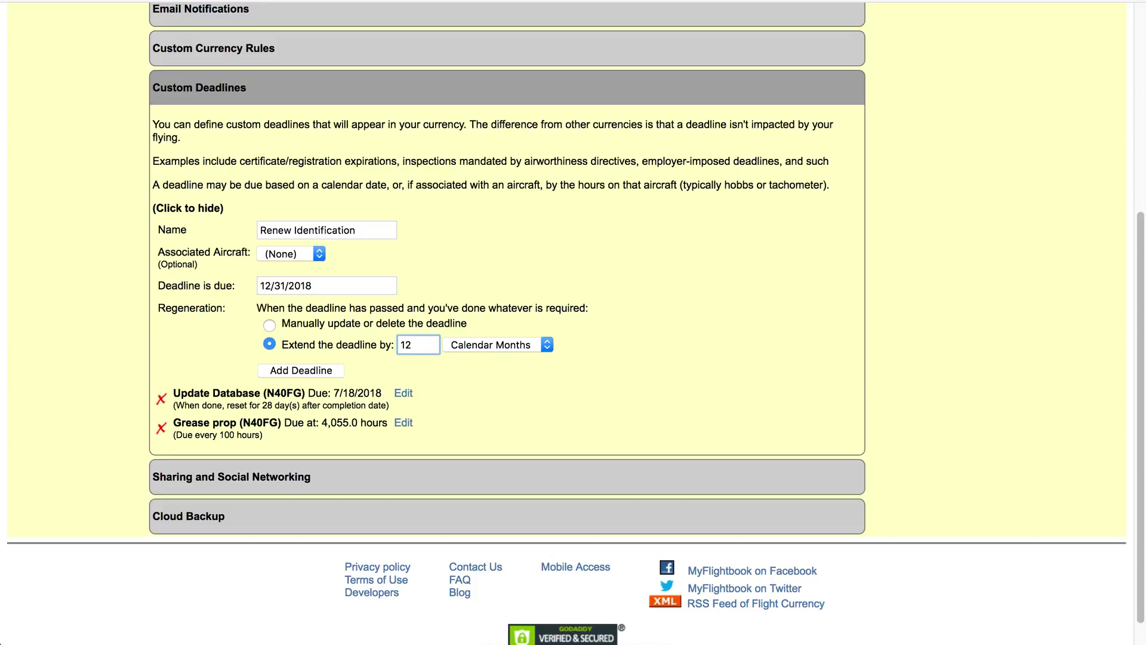
pyautogui.click(312, 370)
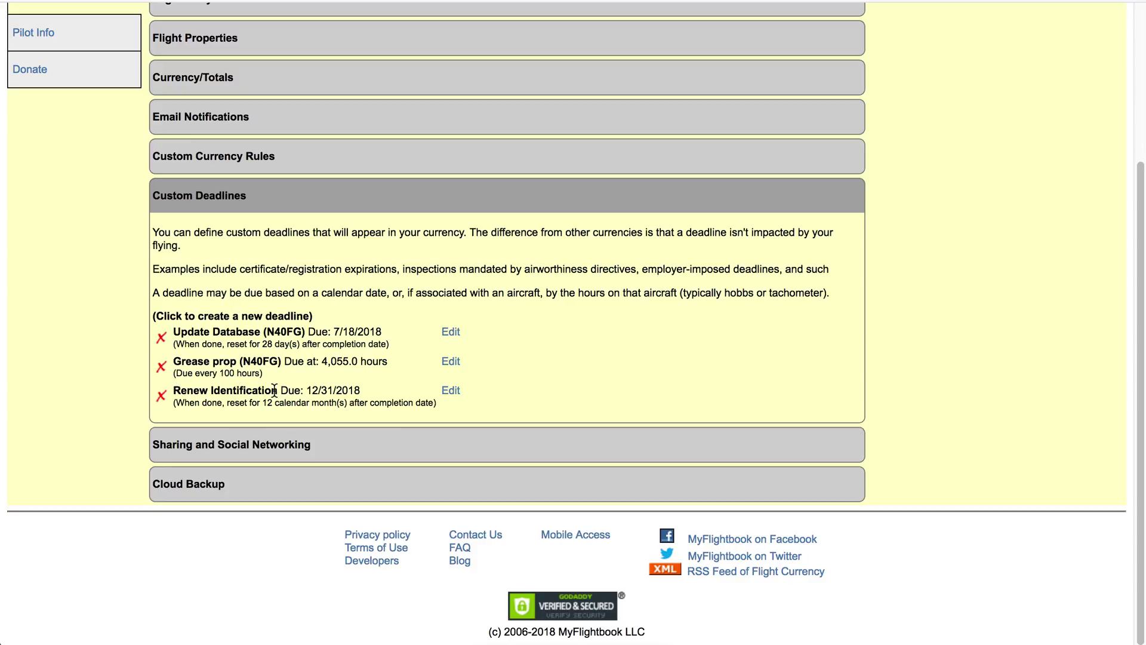
pyautogui.moveTo(275, 391); pyautogui.dragTo(355, 393)
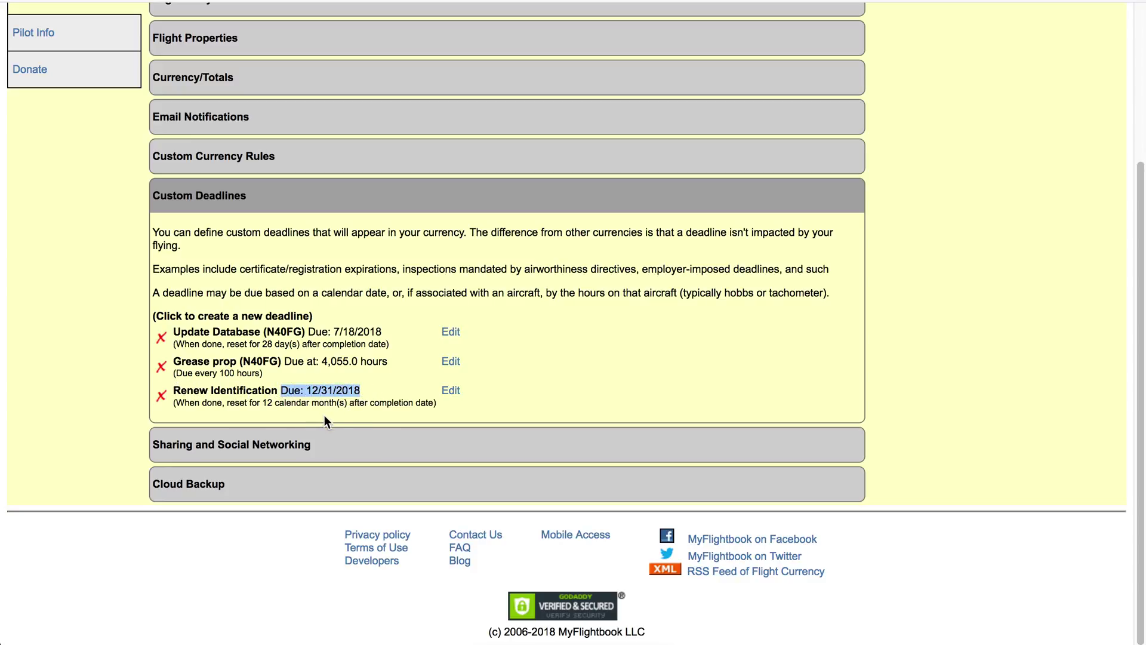
pyautogui.click(257, 399)
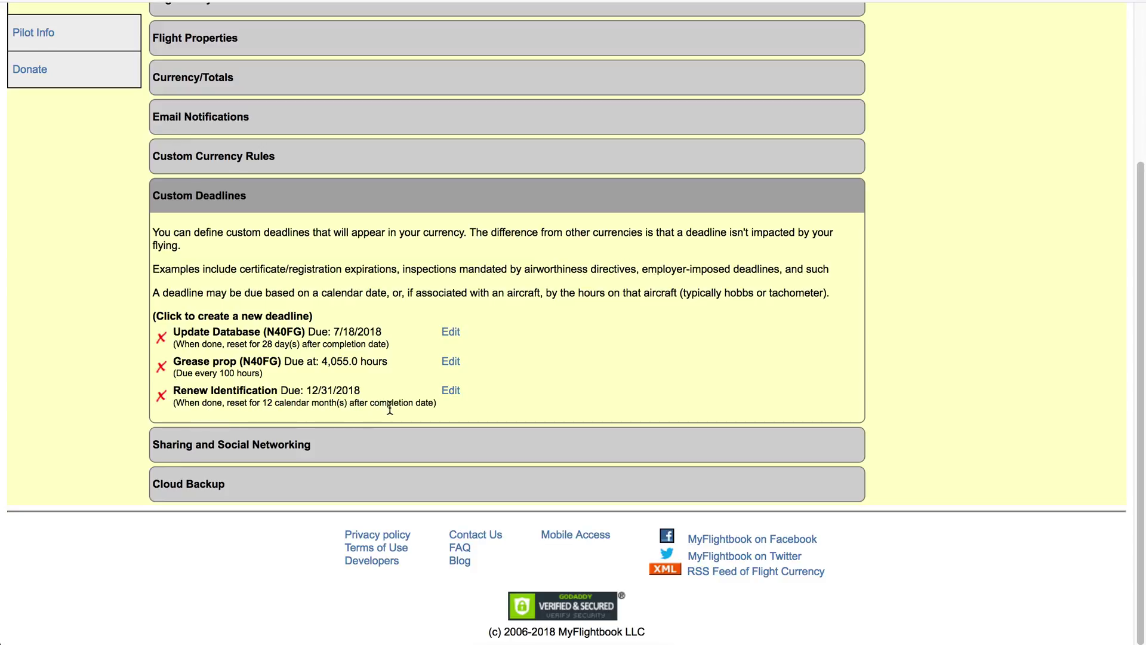
# Step: Update the Renew Identification deadline so its new expiration counts from 7/7/2018, and check its new due date
pyautogui.click(450, 394)
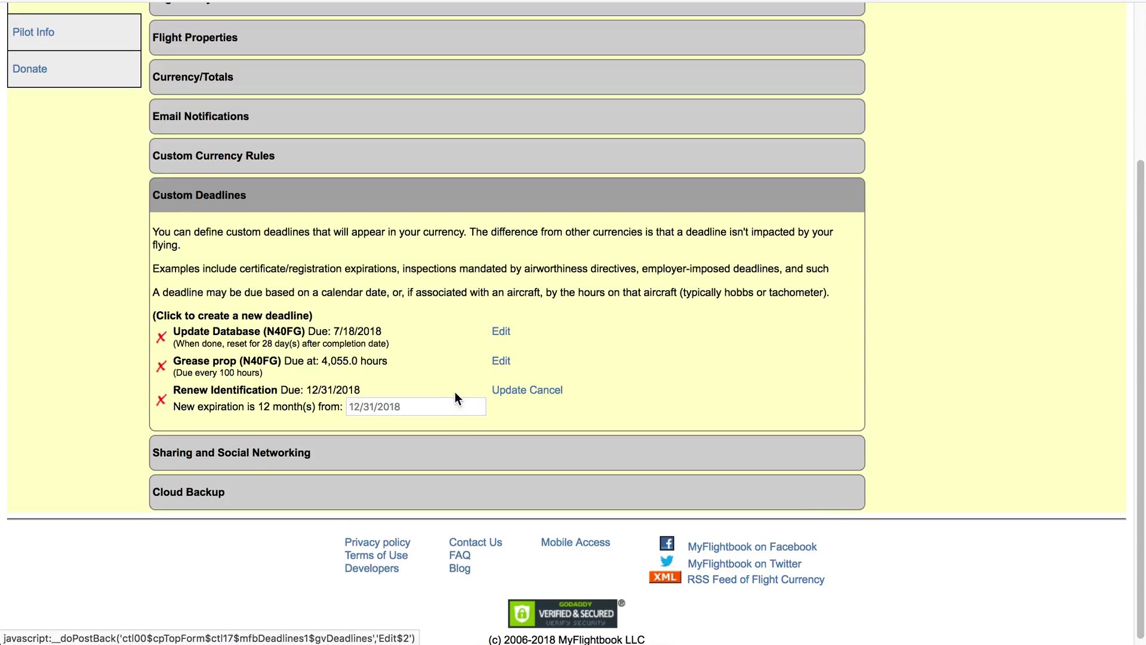
pyautogui.click(350, 407)
pyautogui.write('7')
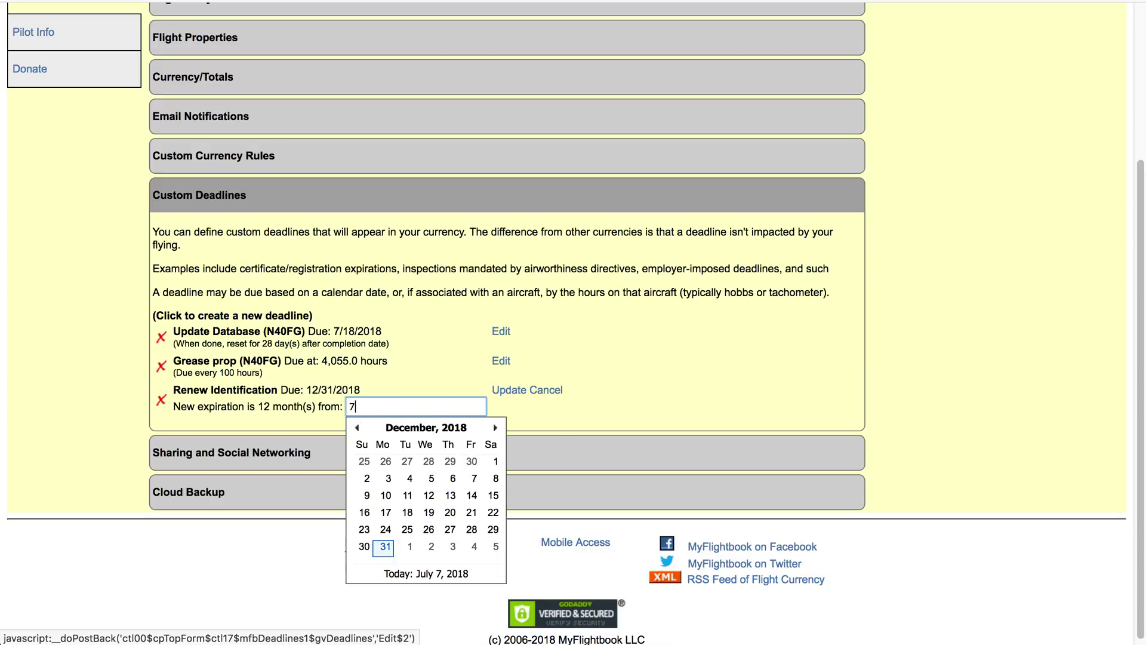
pyautogui.write('/8/2018')
pyautogui.click(599, 413)
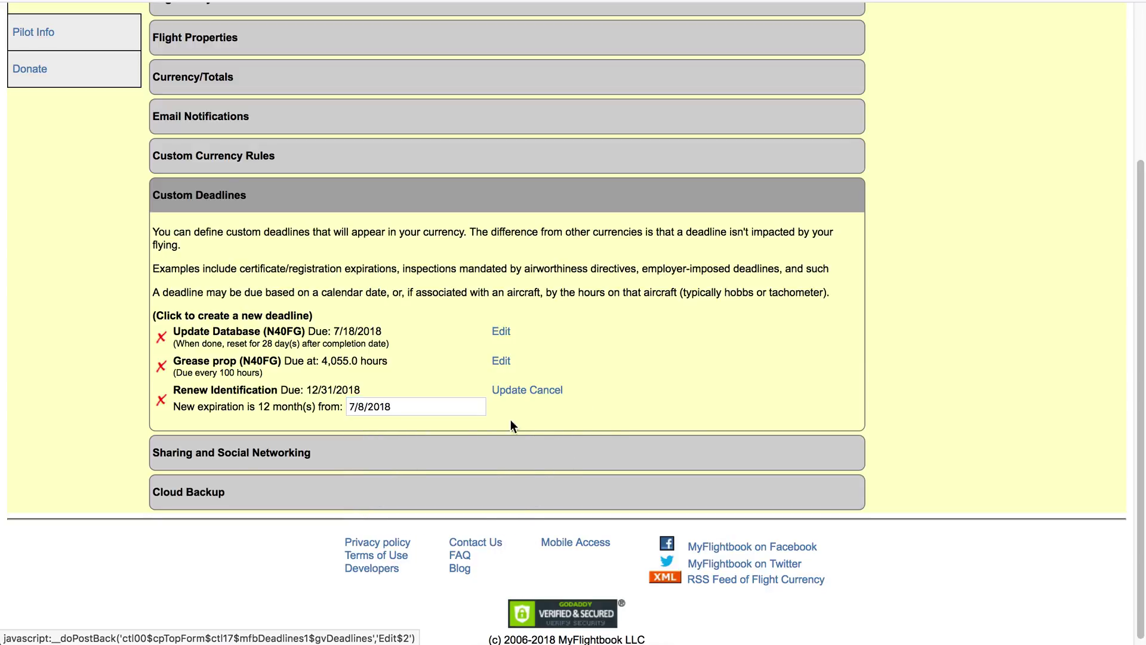
pyautogui.click(454, 409)
pyautogui.click(438, 637)
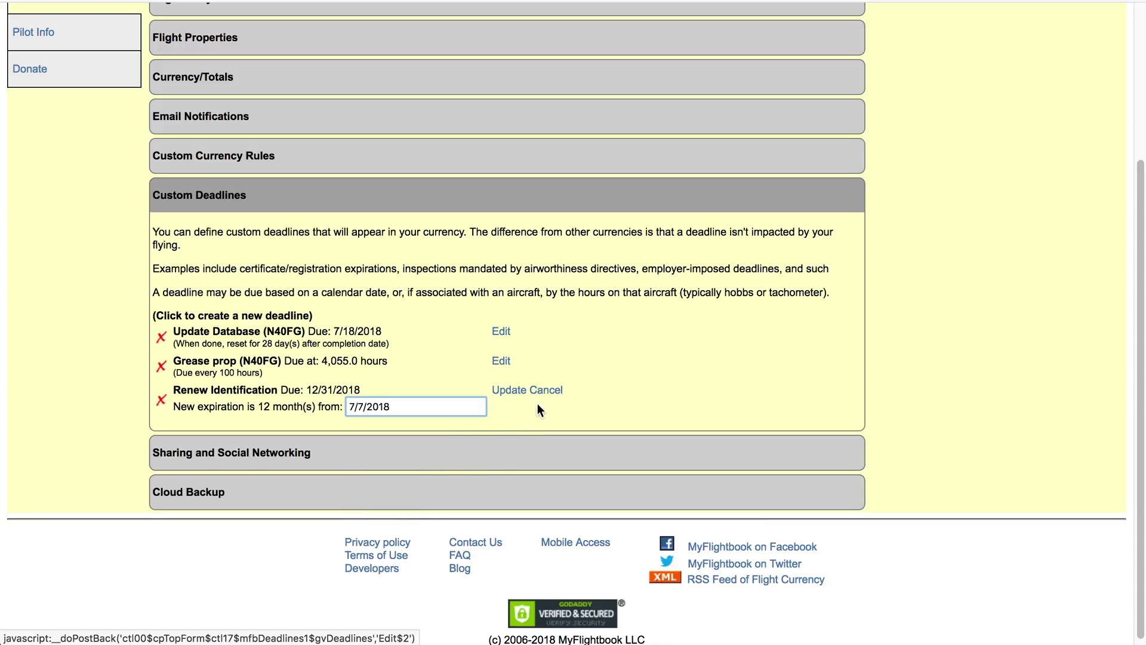
pyautogui.click(510, 391)
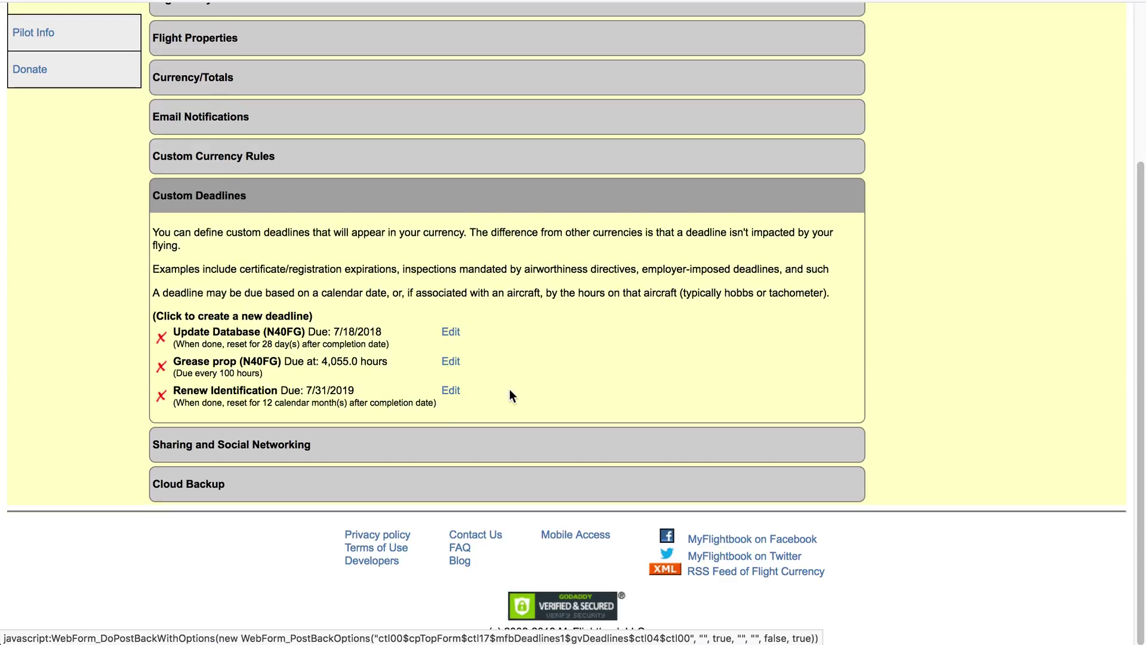
pyautogui.moveTo(305, 391); pyautogui.dragTo(360, 398)
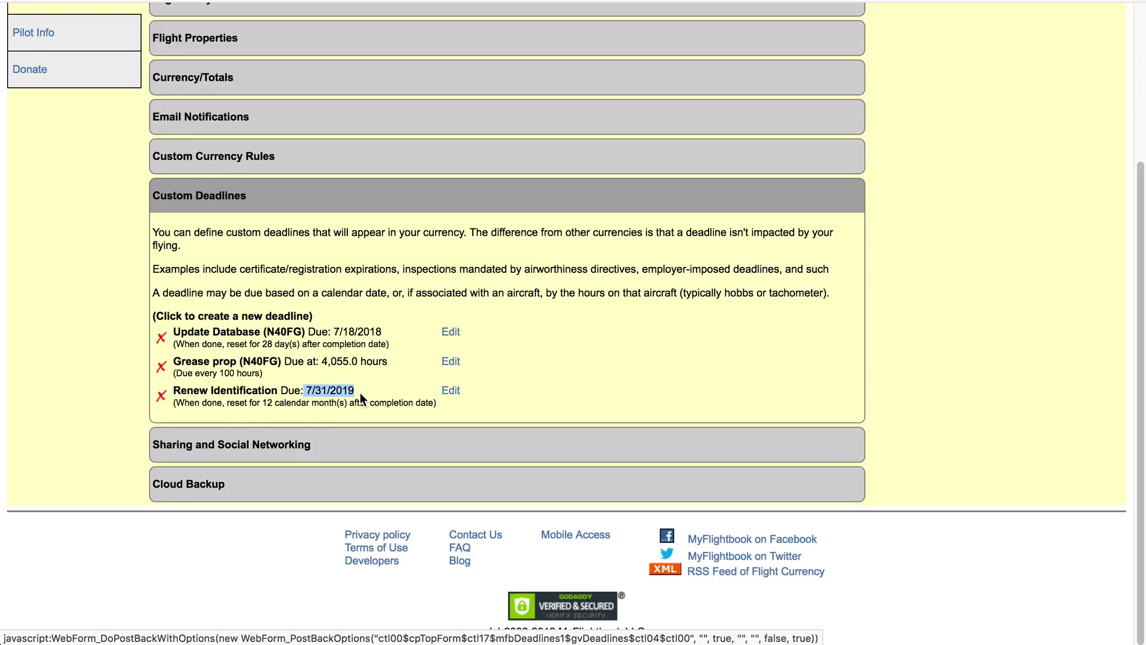
pyautogui.click(468, 324)
# Step: Start another new deadline, associate it with aircraft N40FG, and base it on aircraft hours instead of a date
pyautogui.click(279, 316)
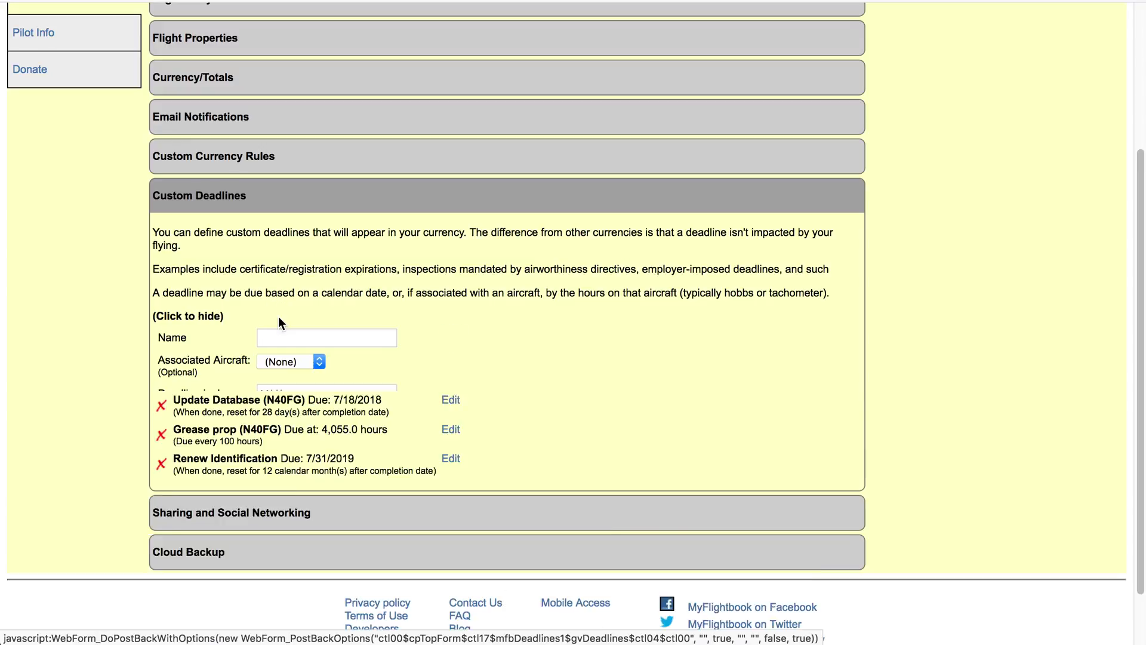
pyautogui.click(276, 363)
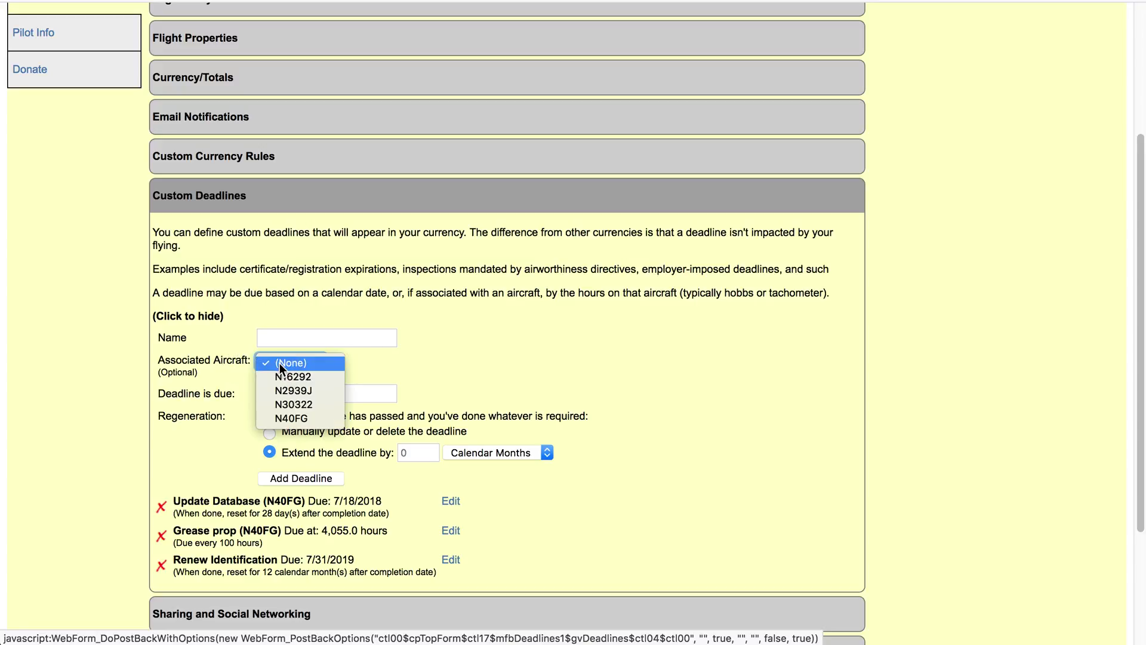
pyautogui.click(283, 421)
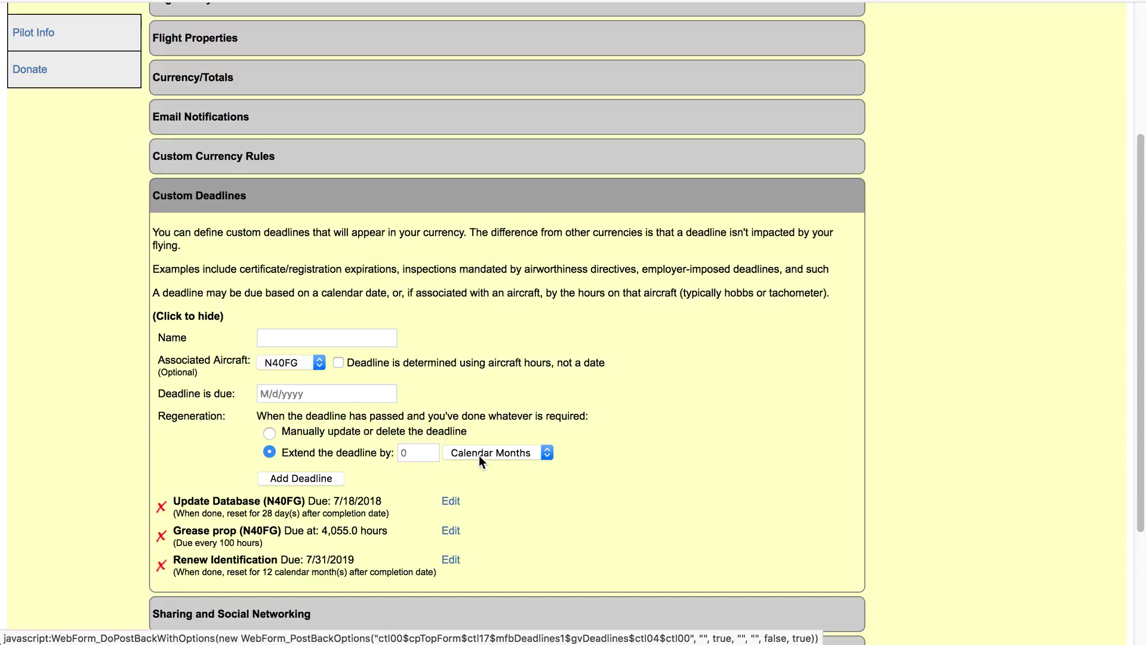
pyautogui.click(338, 362)
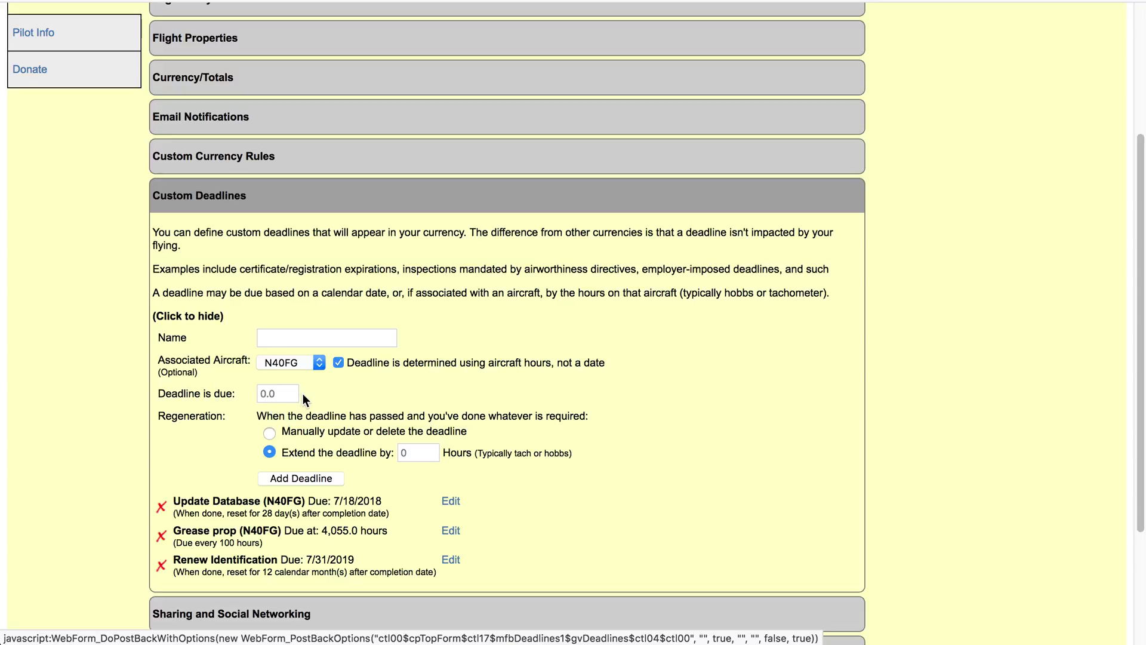
# Step: Examine the due-hours and extension-hours fields of the new aircraft-hours deadline for N40FG
pyautogui.click(278, 392)
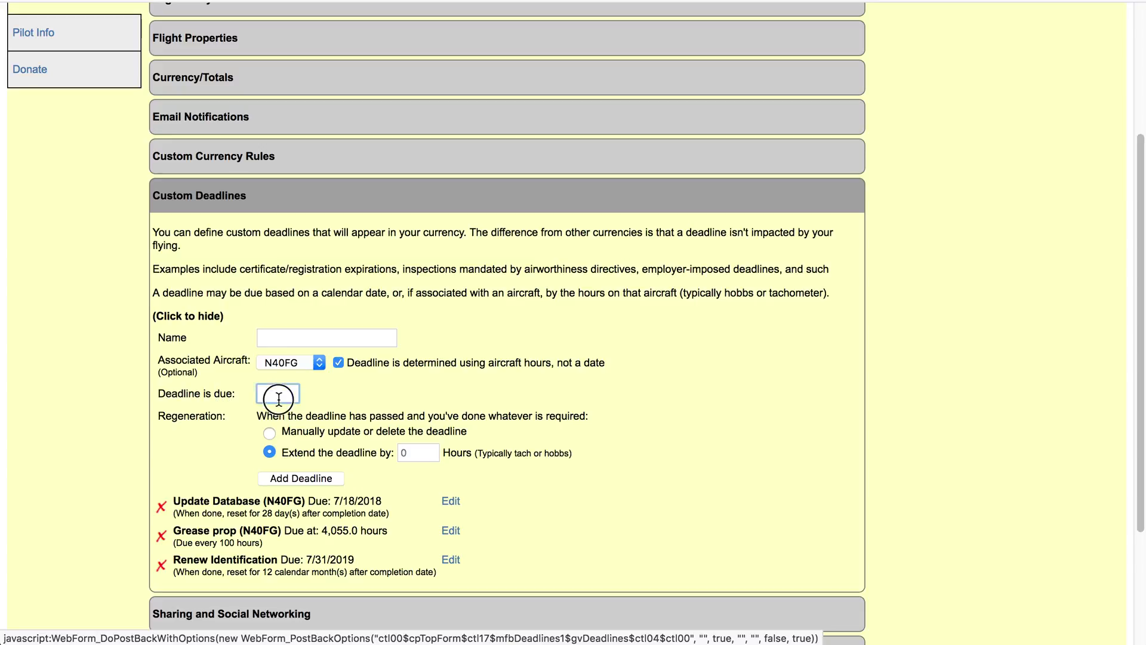
pyautogui.click(421, 452)
# Step: Open the N40FG Update Database deadline for editing, view its new expiration start date calendar, and open the Grease prop deadline
pyautogui.scroll(-1, 542, 493)
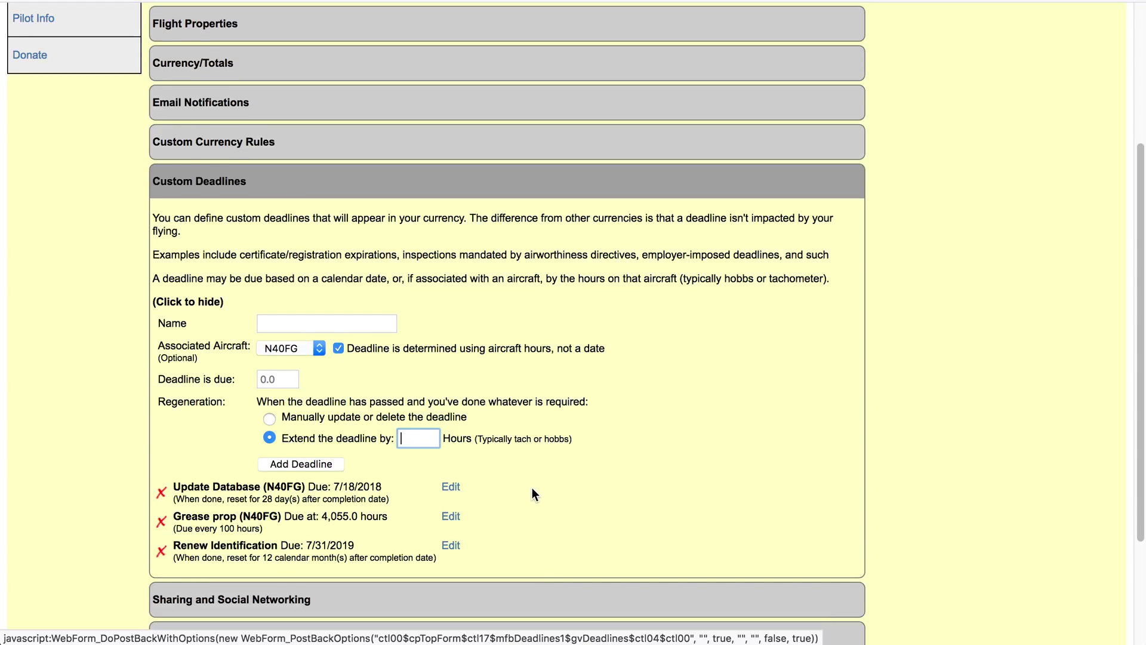
pyautogui.scroll(-2, 531, 487)
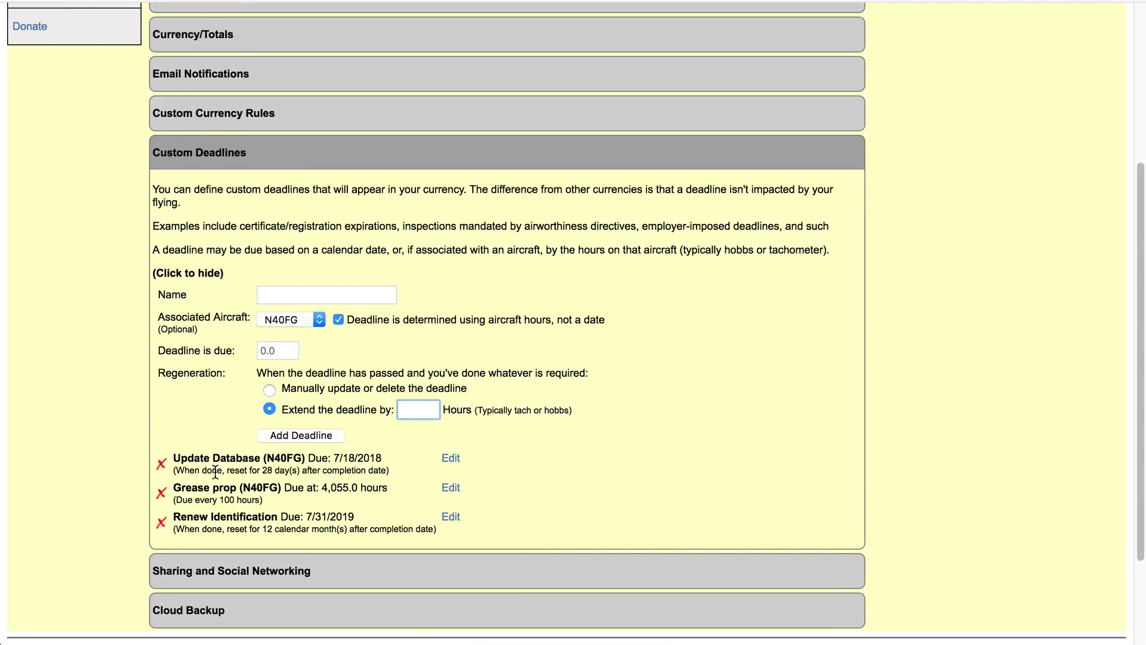
pyautogui.click(451, 460)
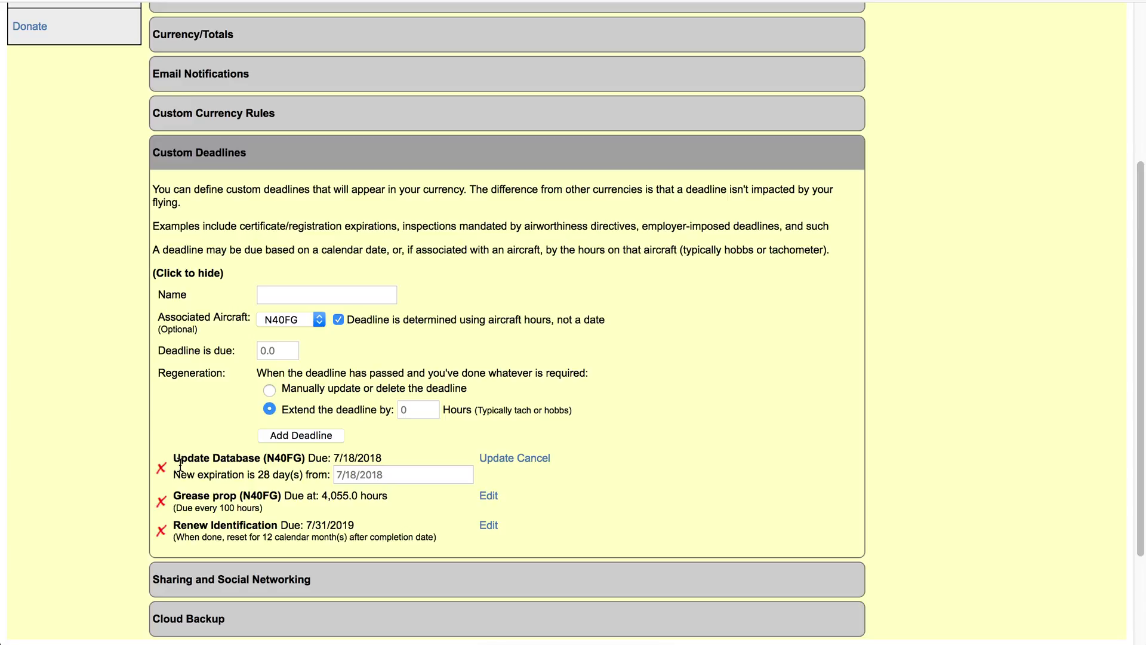
pyautogui.click(343, 475)
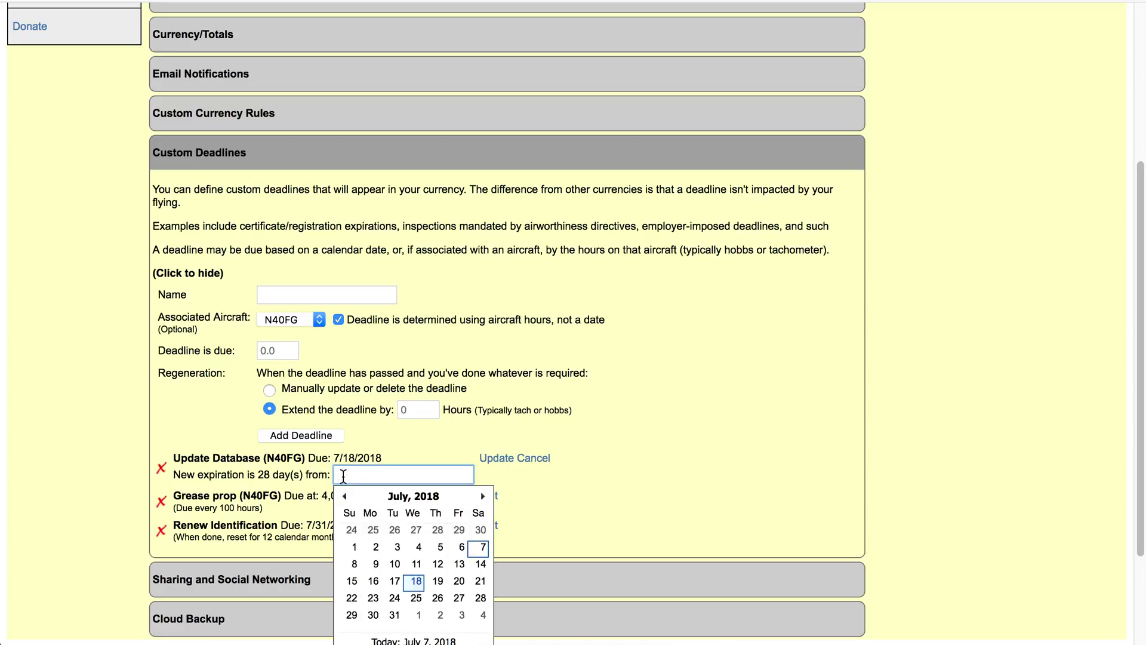
pyautogui.click(385, 458)
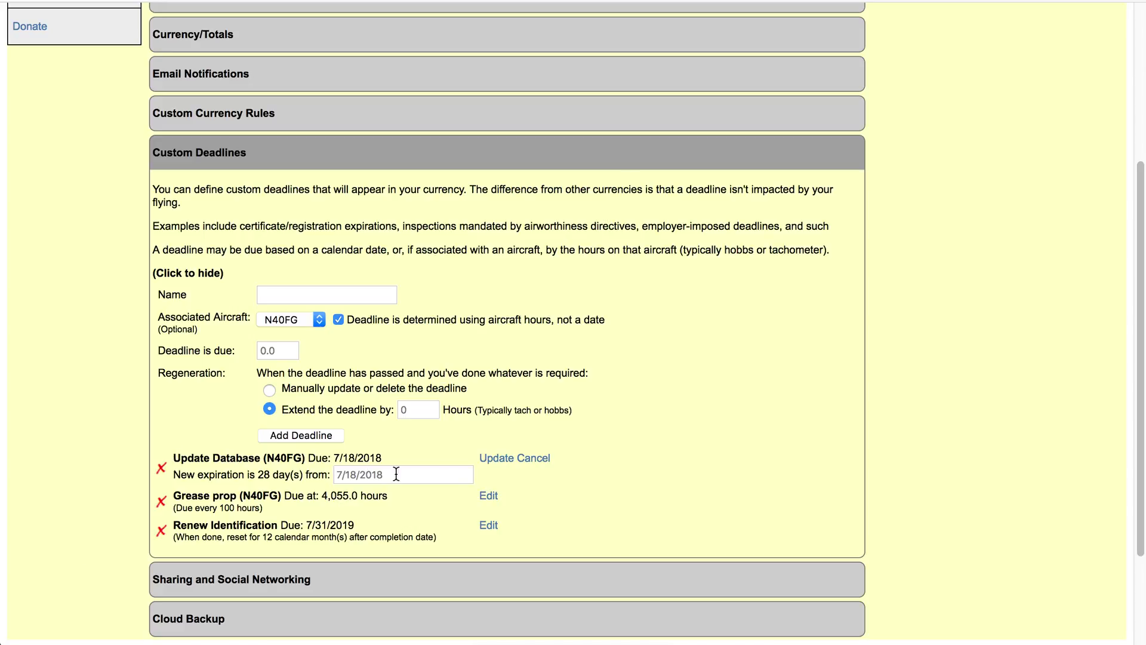
pyautogui.click(488, 496)
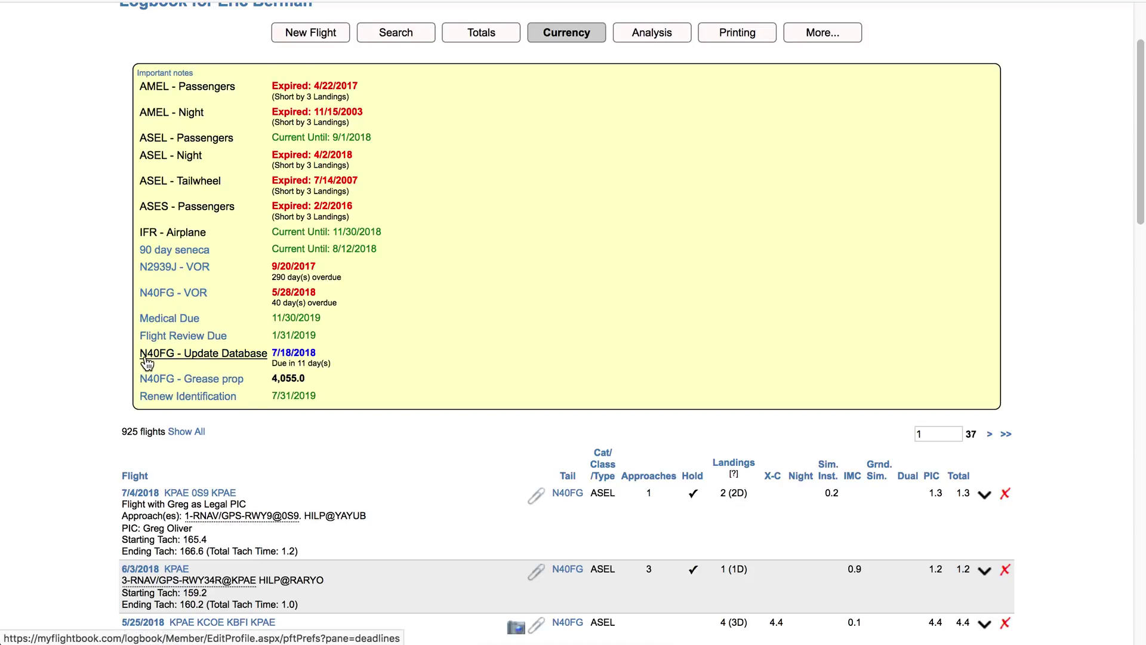
# Step: Check the N40FG Update Database and Grease prop deadlines in the logbook's currency list
pyautogui.click(241, 357)
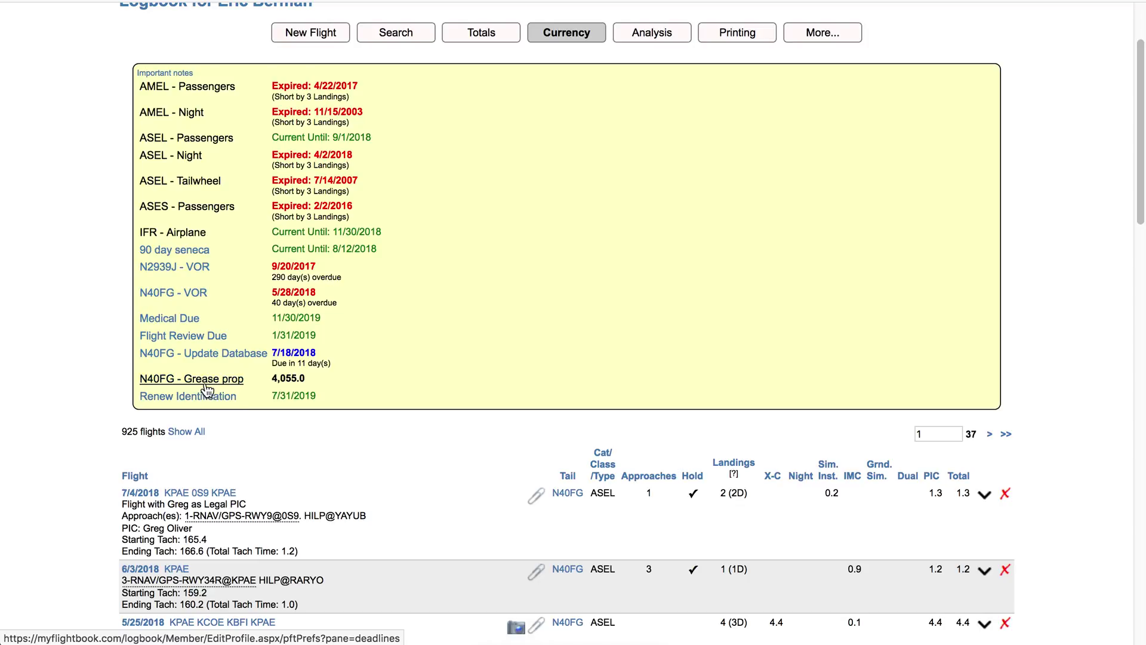
pyautogui.doubleClick(302, 378)
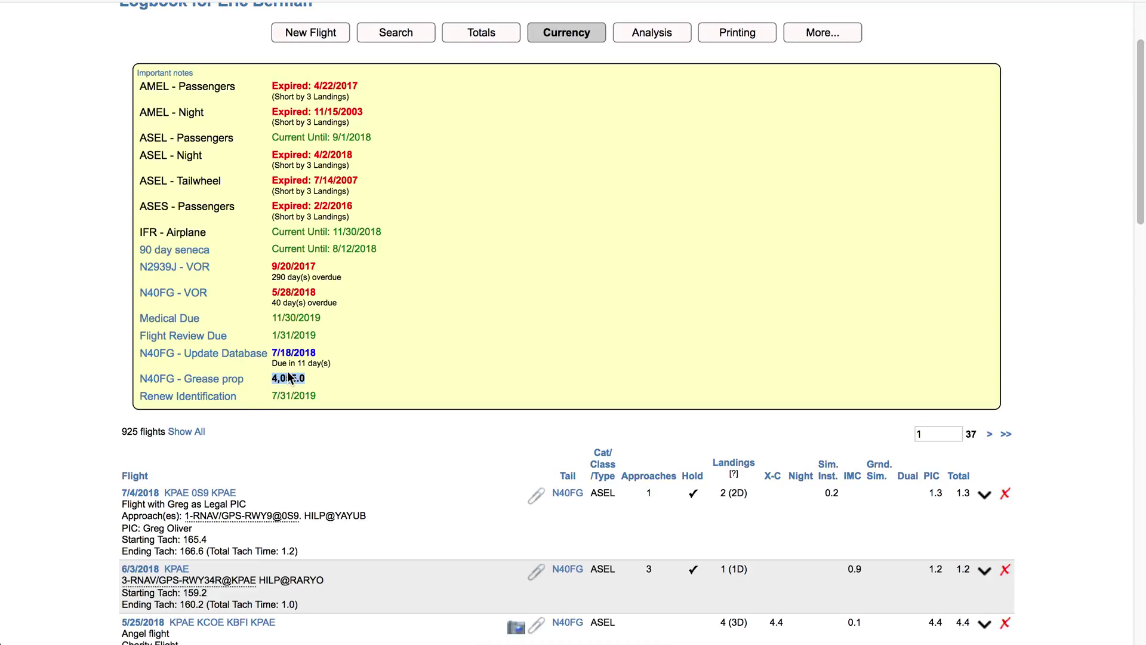
pyautogui.click(346, 379)
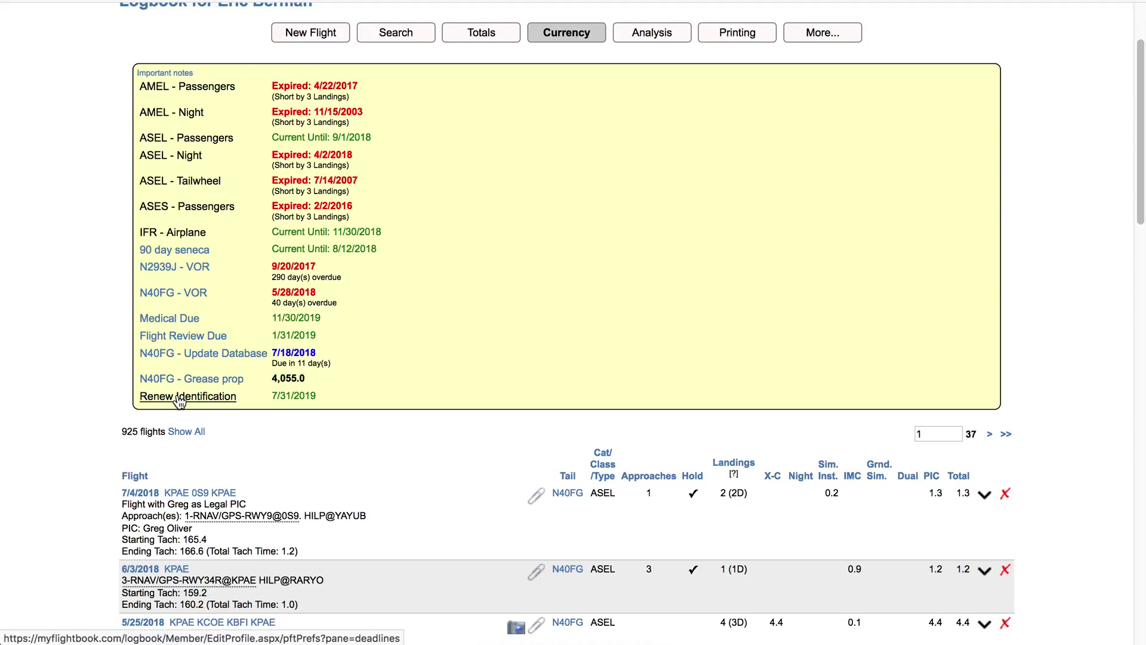
# Step: Go to the list of owned aircraft and open the details of aircraft N40FG
pyautogui.scroll(3, 381, 389)
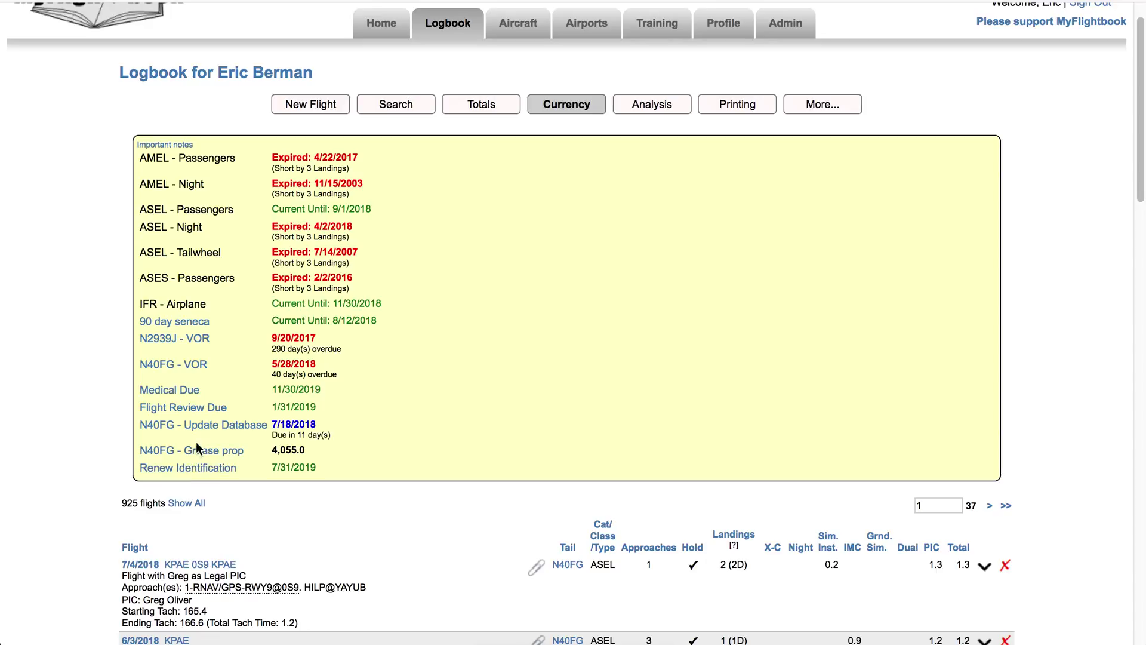
pyautogui.moveTo(521, 25)
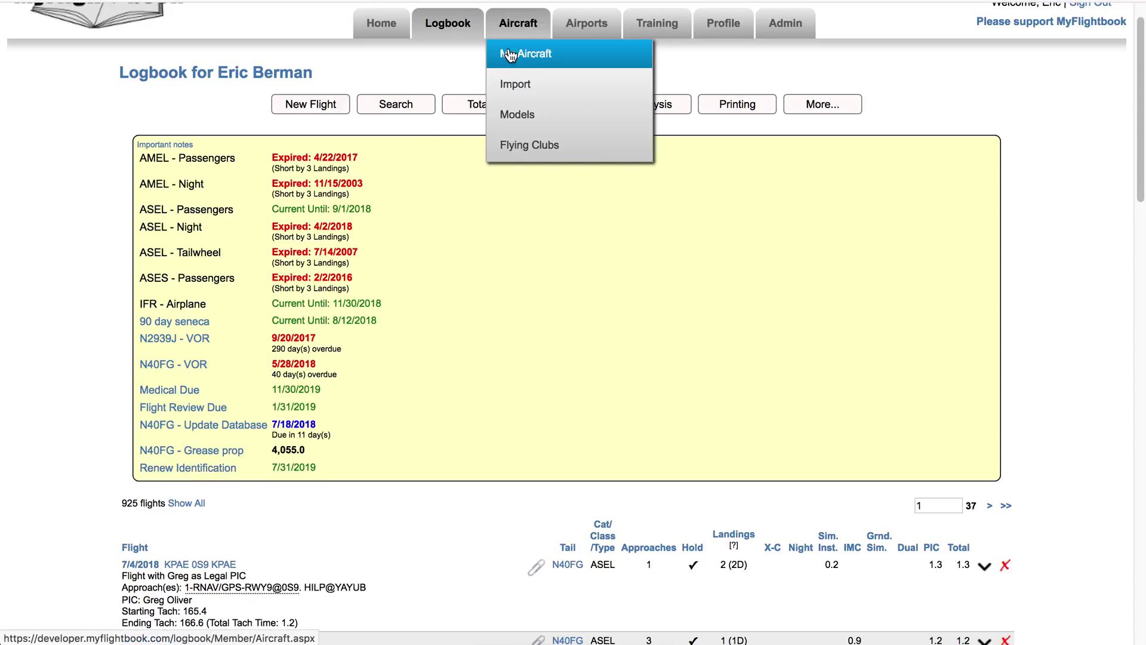
pyautogui.click(508, 60)
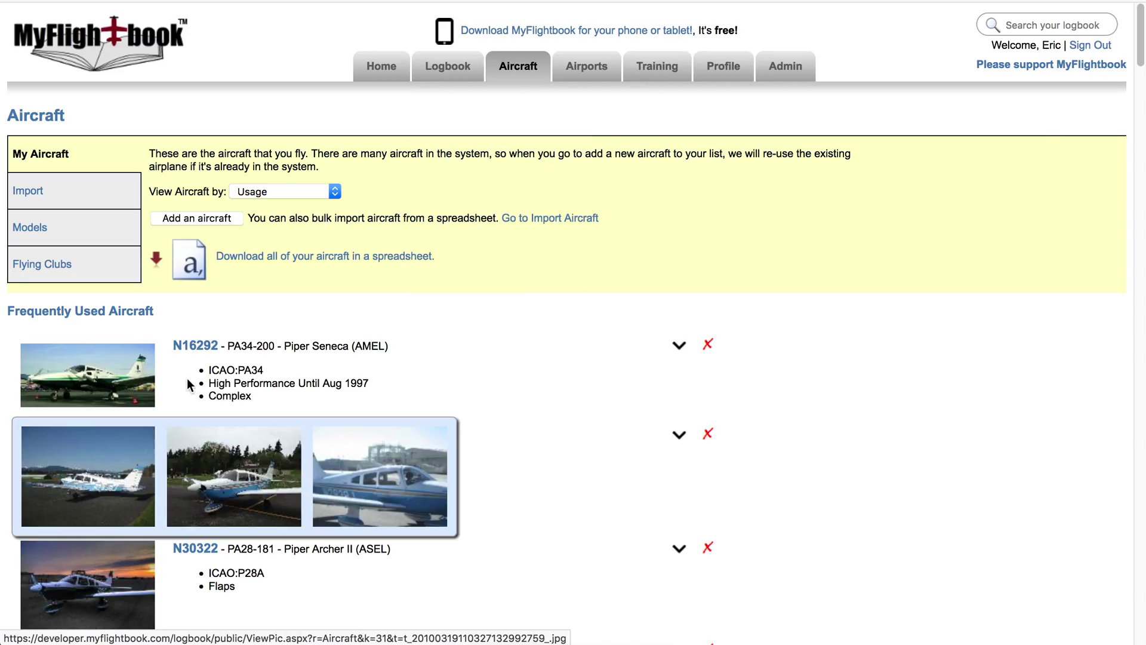
pyautogui.scroll(-2, 188, 441)
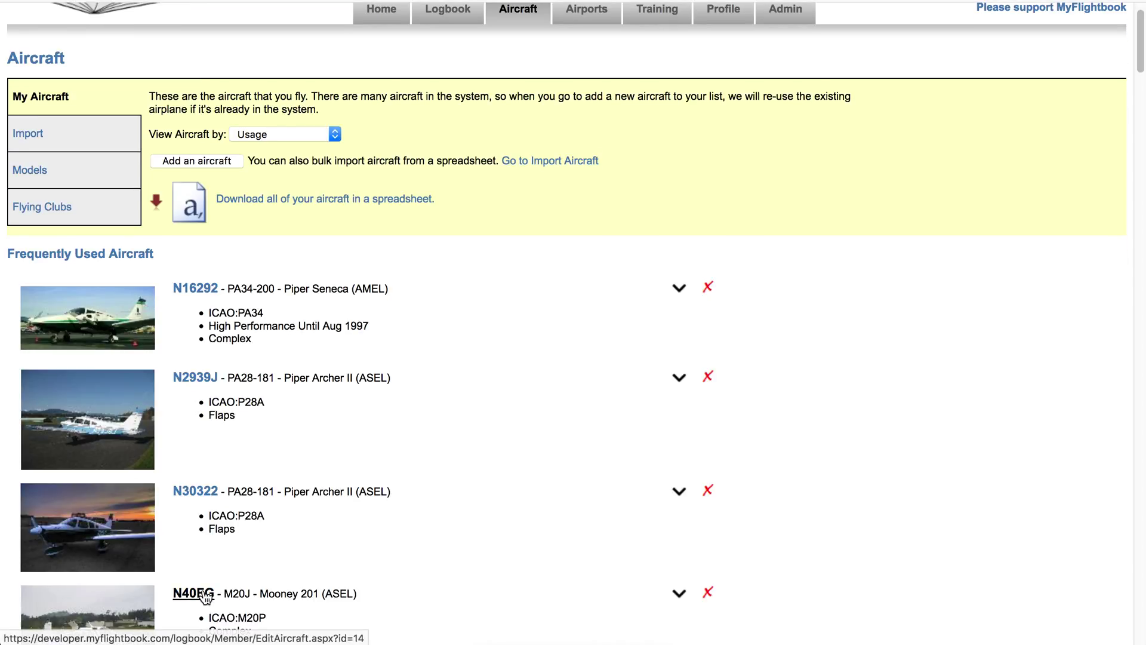
pyautogui.click(206, 596)
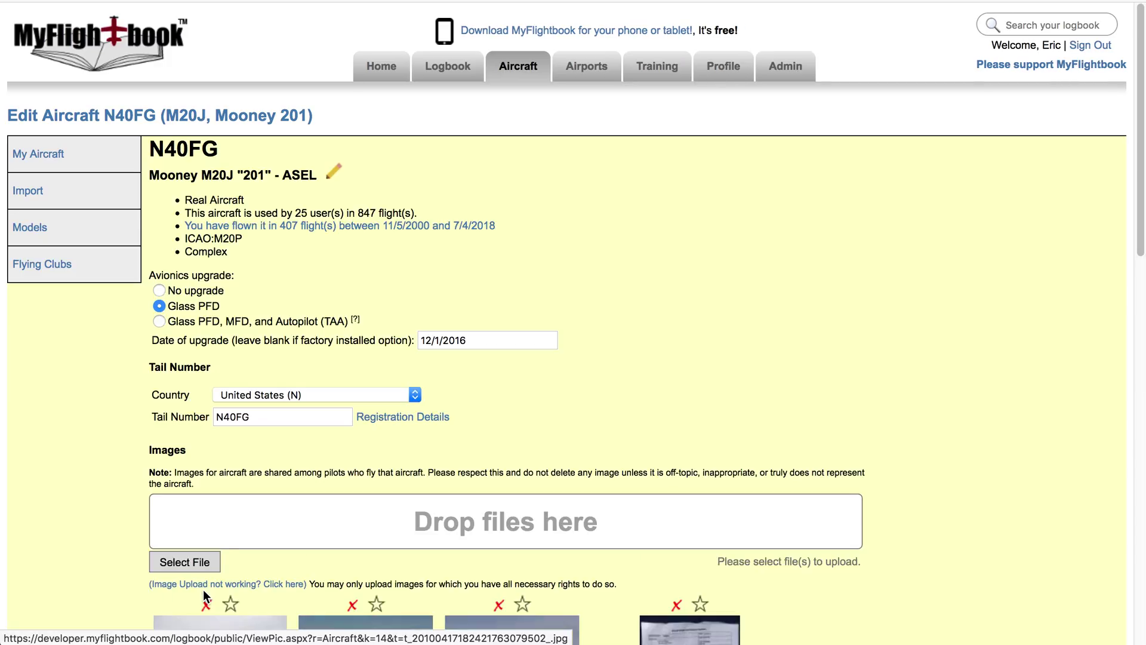
# Step: Examine the maintenance and inspections section of N40FG, including its deadlines and change history
pyautogui.scroll(-4, 593, 275)
pyautogui.scroll(-20, 599, 275)
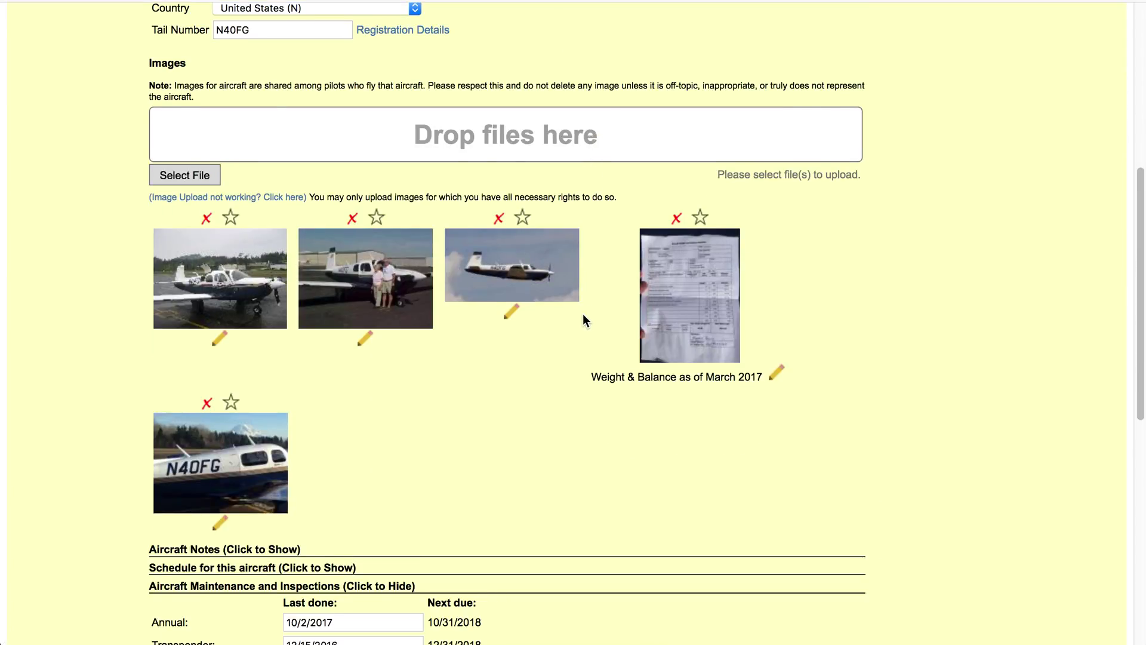
pyautogui.scroll(-1, 576, 327)
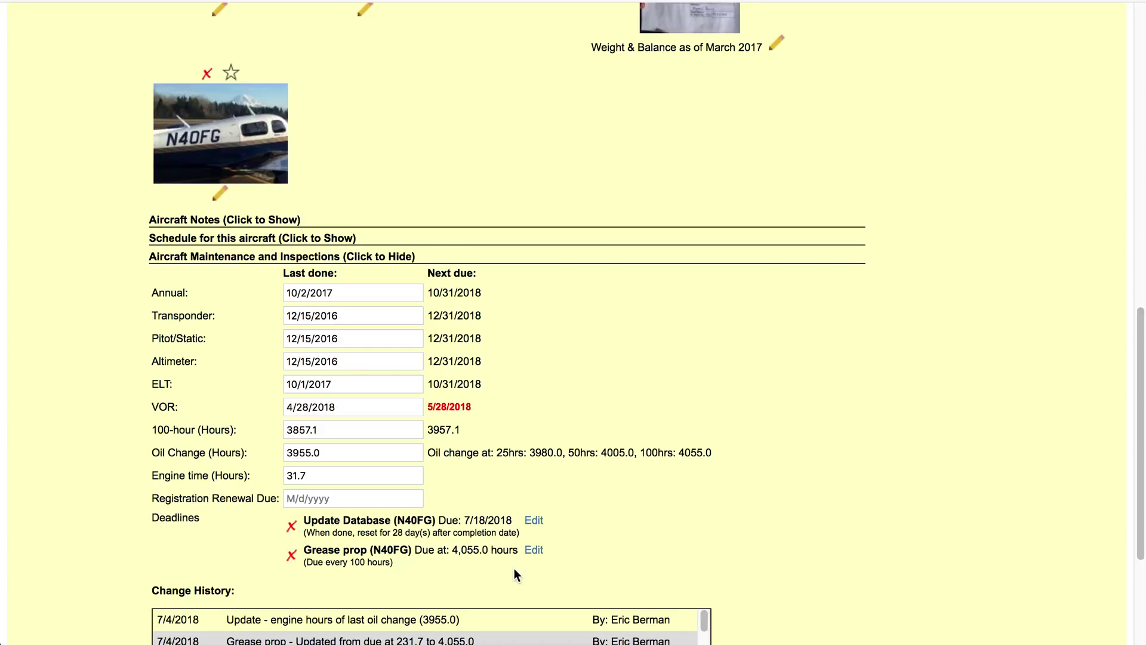
pyautogui.scroll(-3, 569, 566)
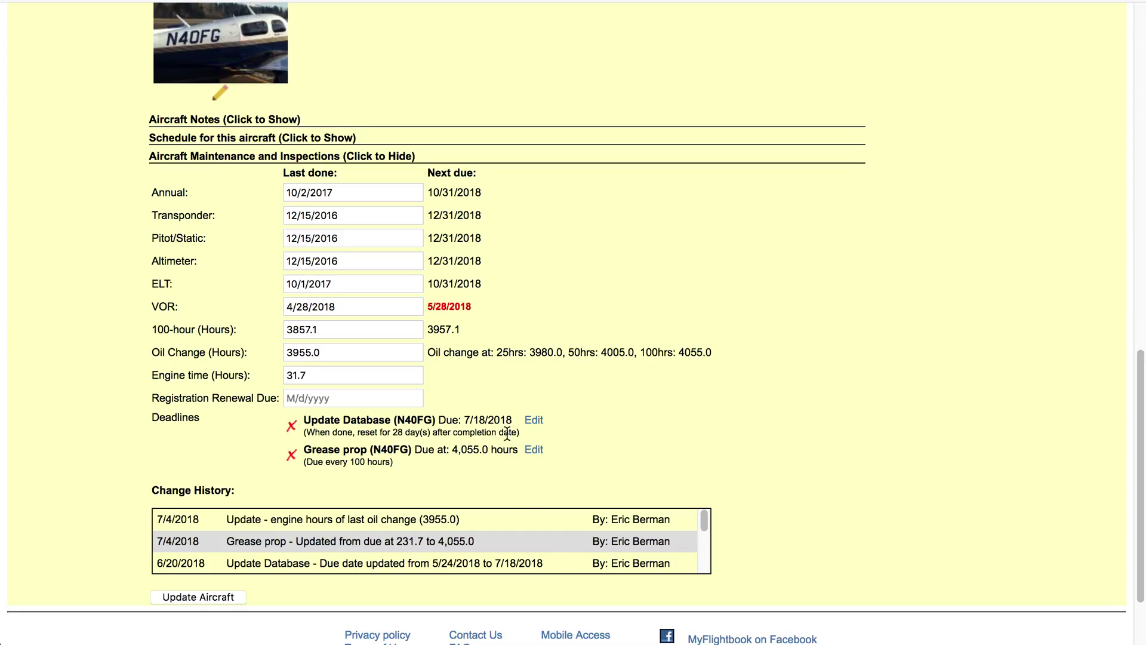